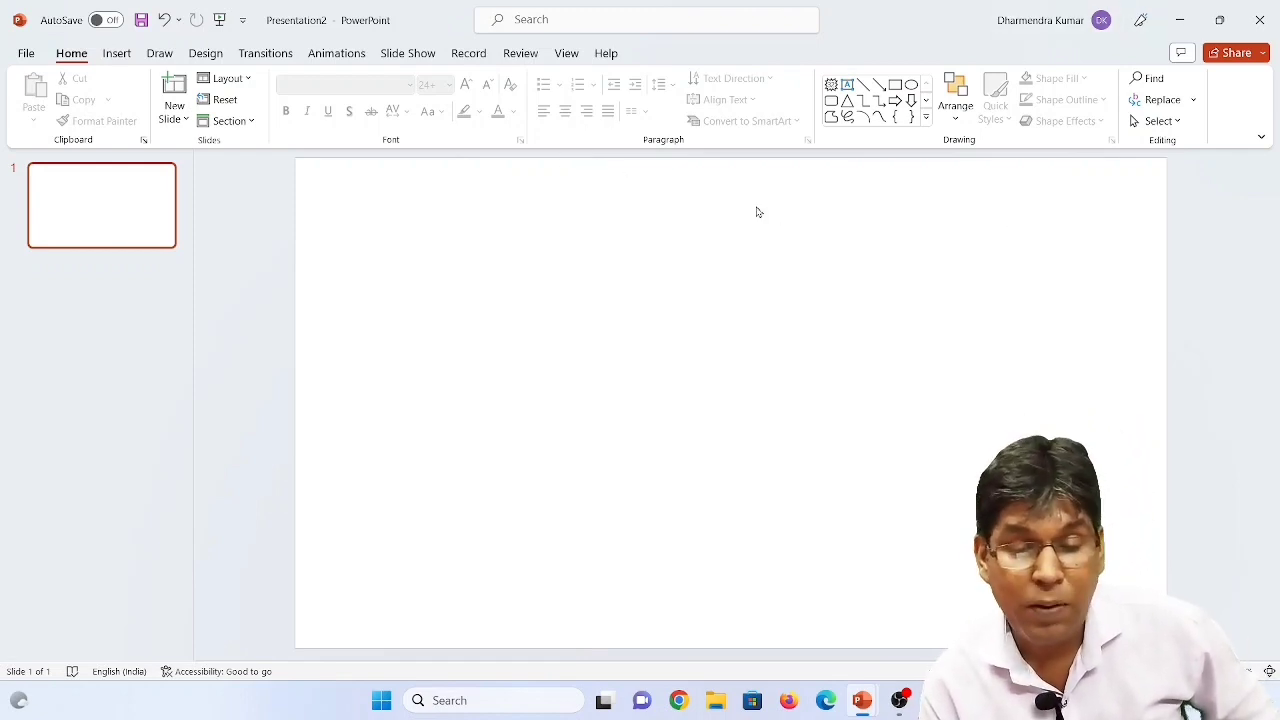
Draw a rectangle 9.95 cm tall by 33.87 cm wide across the middle of the slide.
{"action": "left_click", "coordinate": [117, 55]}
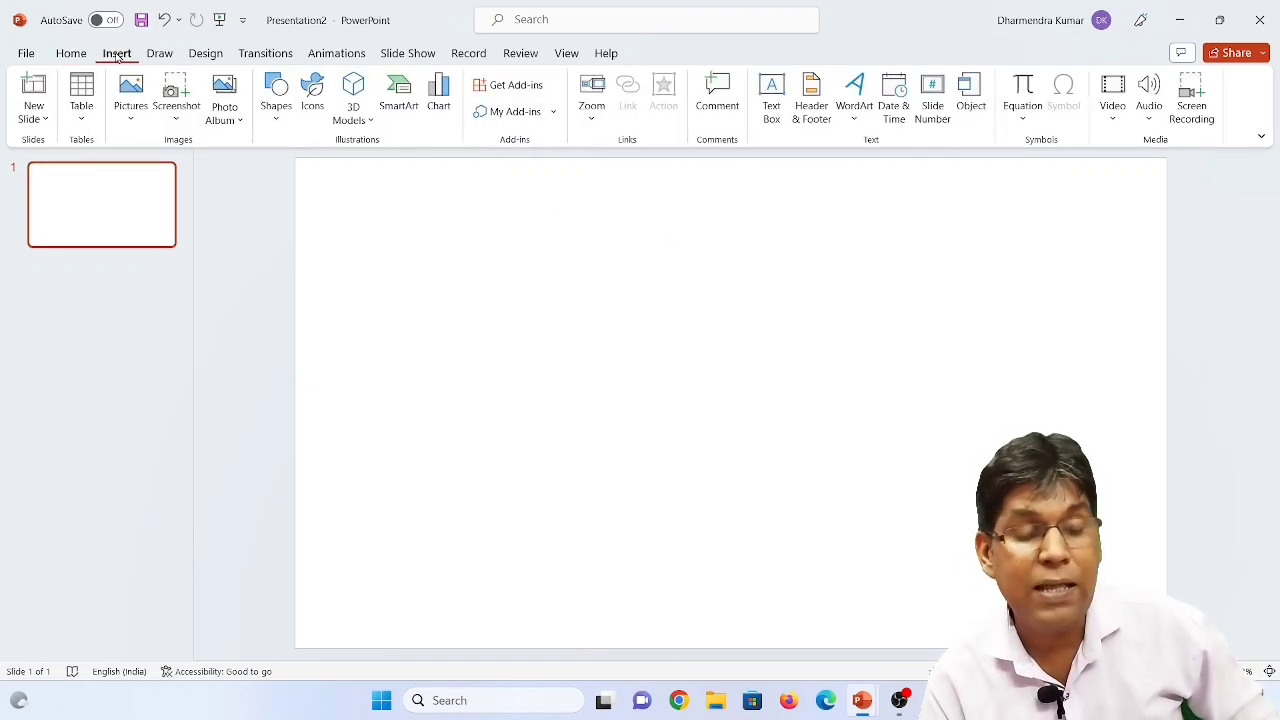
{"action": "left_click", "coordinate": [280, 110]}
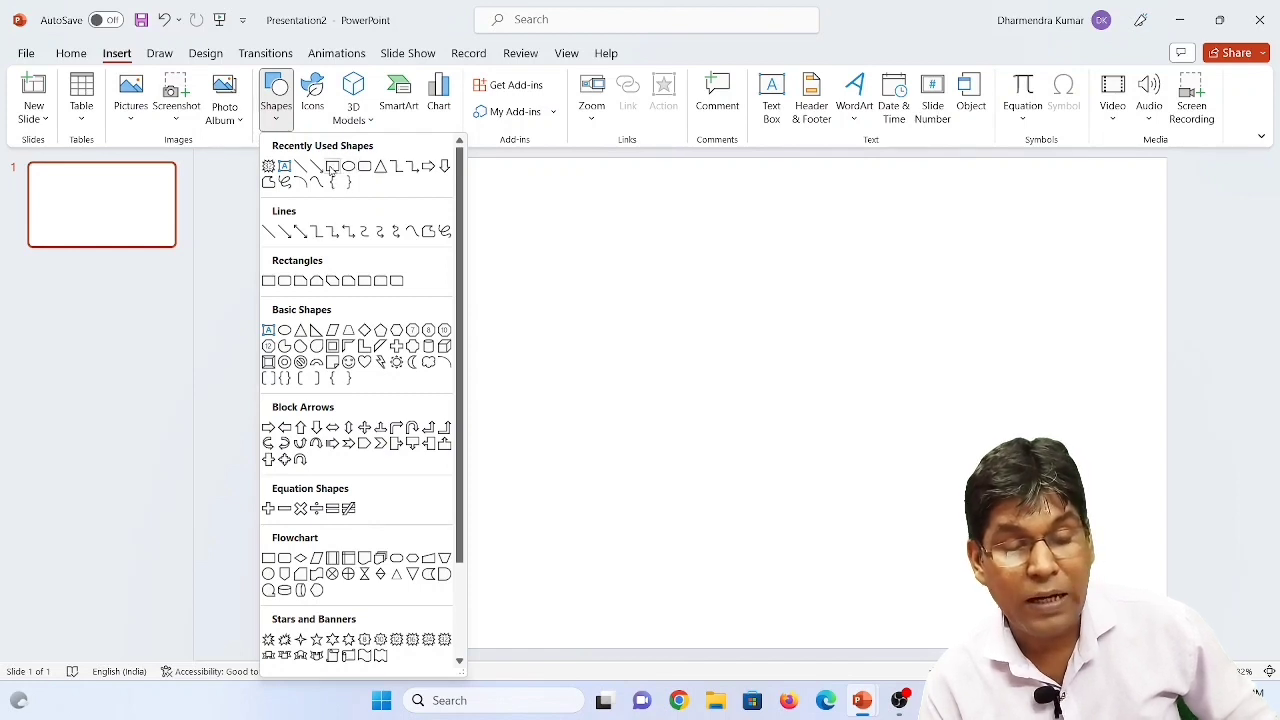
{"action": "left_click", "coordinate": [332, 166]}
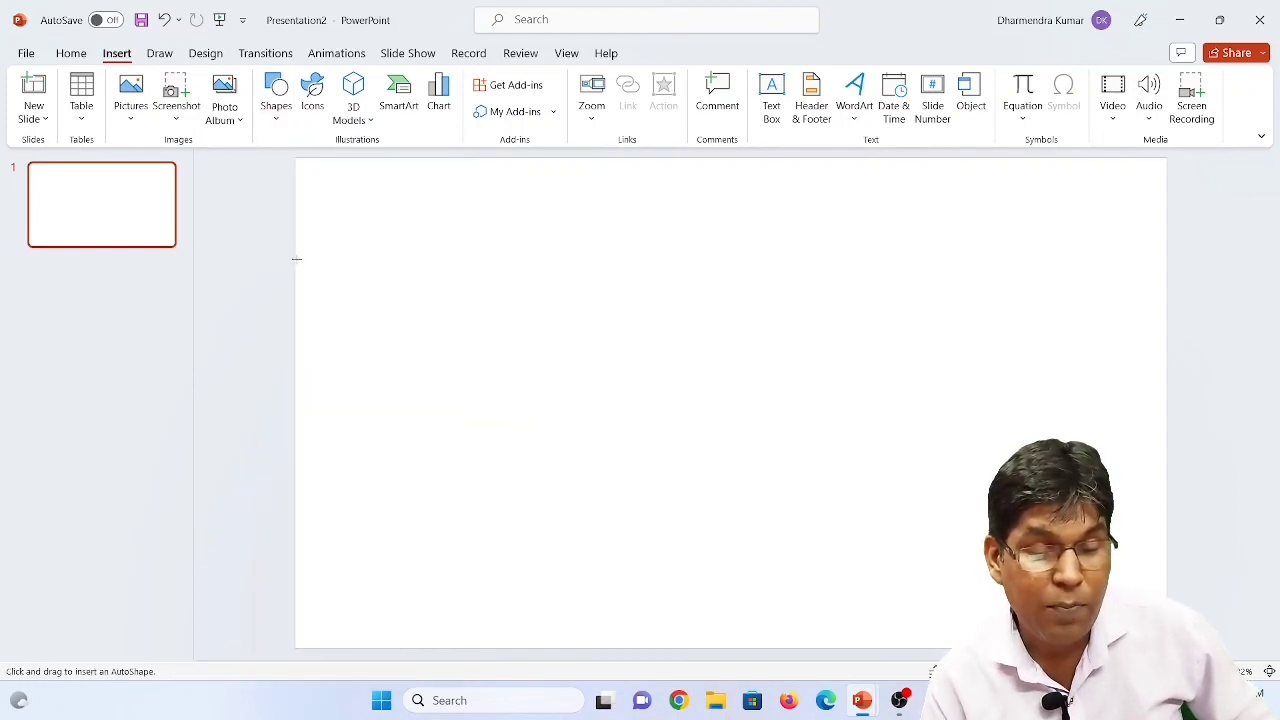
{"action": "left_click_drag", "start_coordinate": [296, 259], "coordinate": [1166, 515]}
{"action": "left_click_drag", "start_coordinate": [917, 391], "coordinate": [917, 403]}
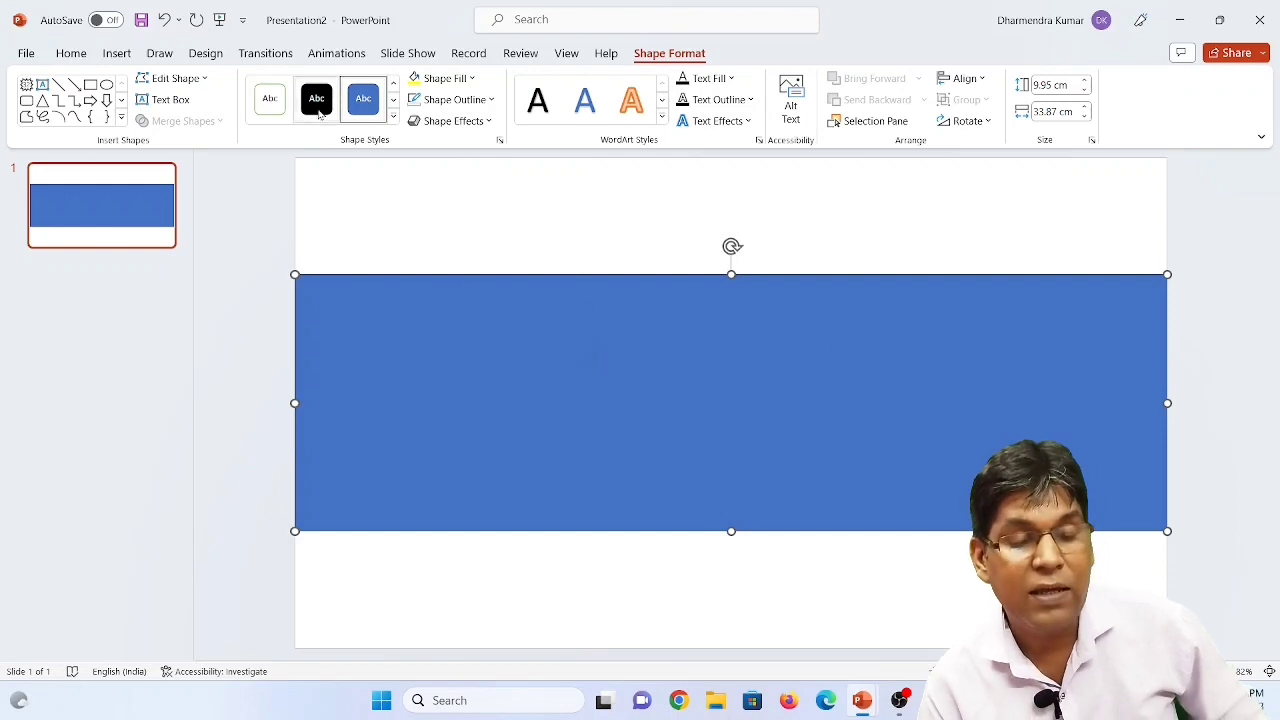
Fill the rectangle solid black and type SHARMA JI inside it.
{"action": "left_click", "coordinate": [318, 107]}
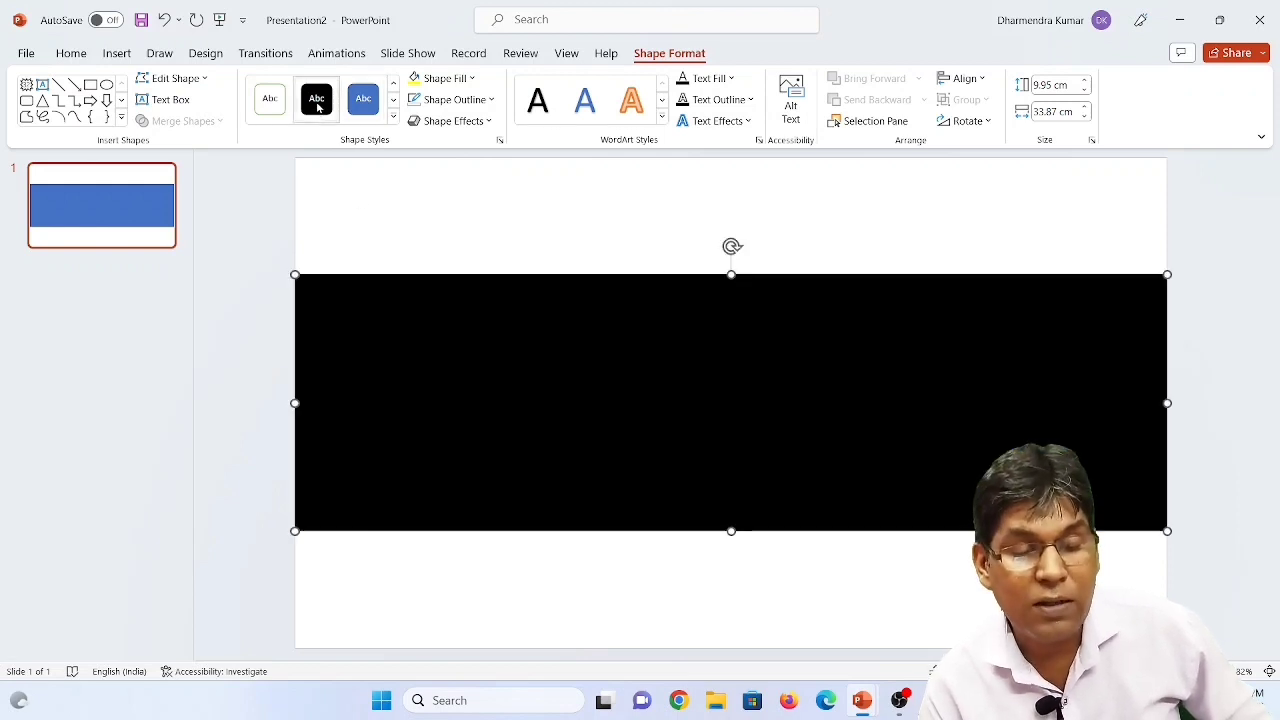
{"action": "right_click", "coordinate": [664, 347]}
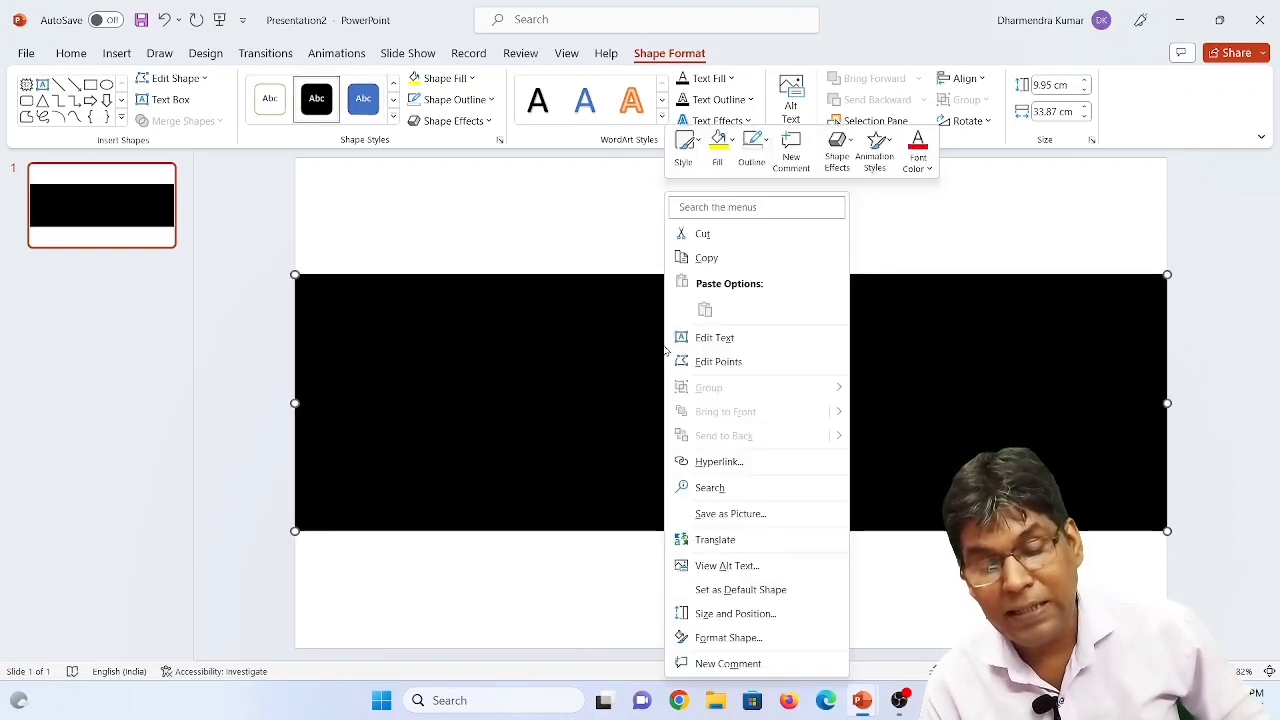
{"action": "left_click", "coordinate": [722, 340]}
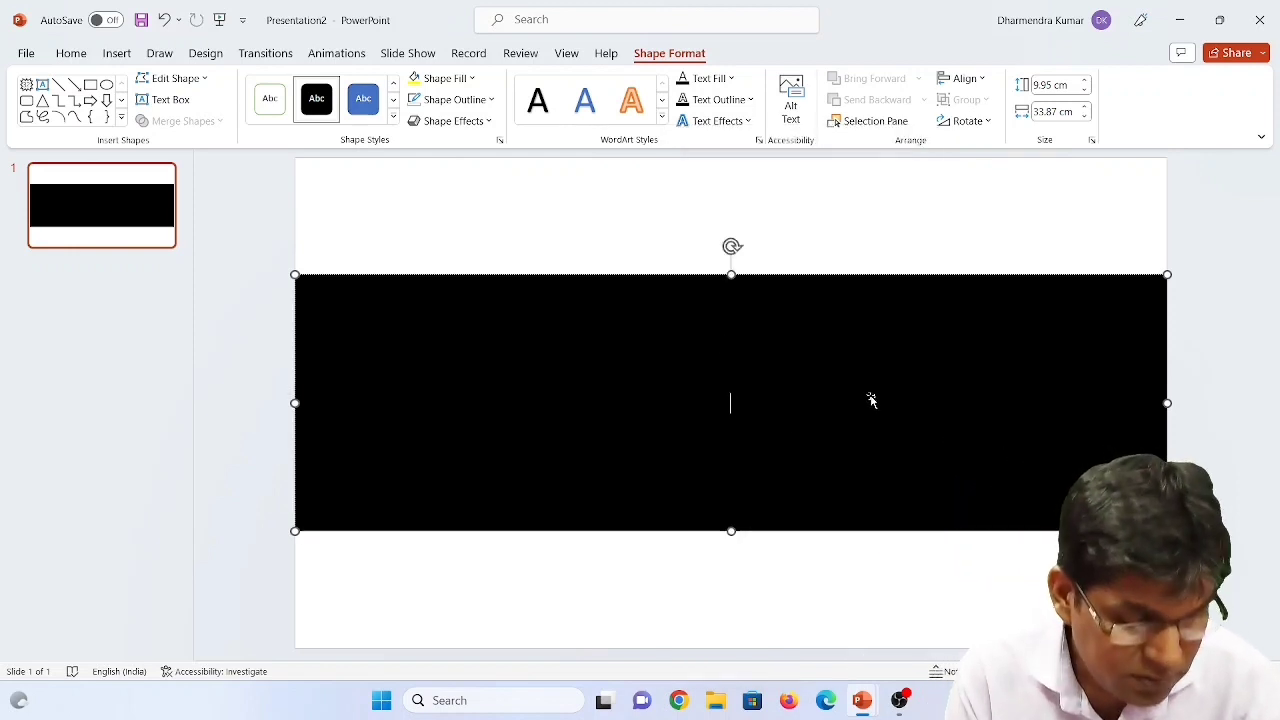
{"action": "type", "text": "SHA"}
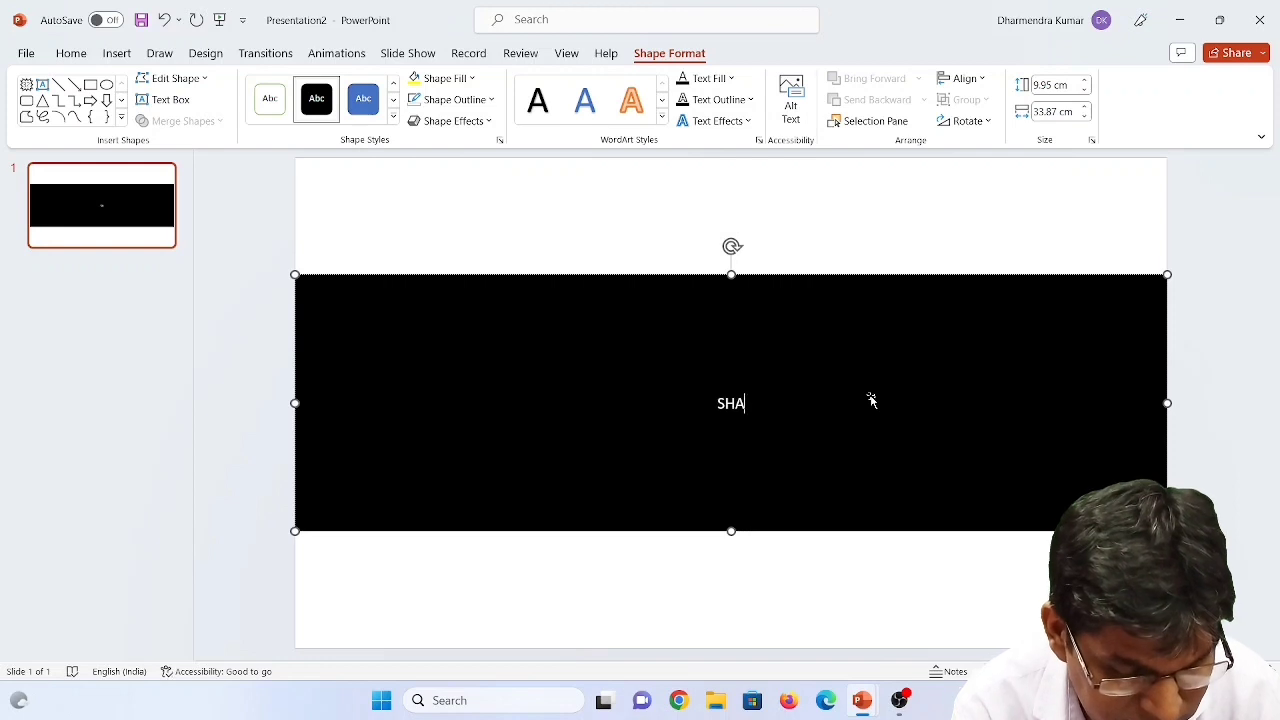
{"action": "type", "text": "RMA J"}
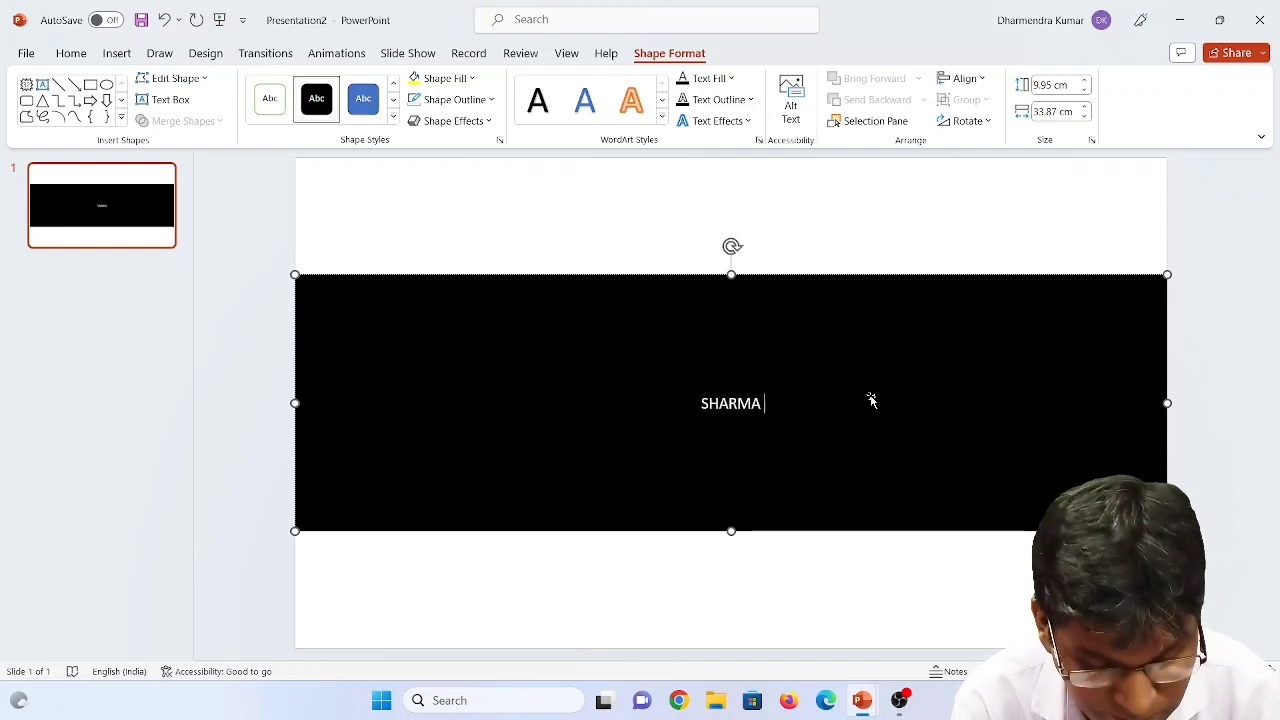
{"action": "type", "text": "I"}
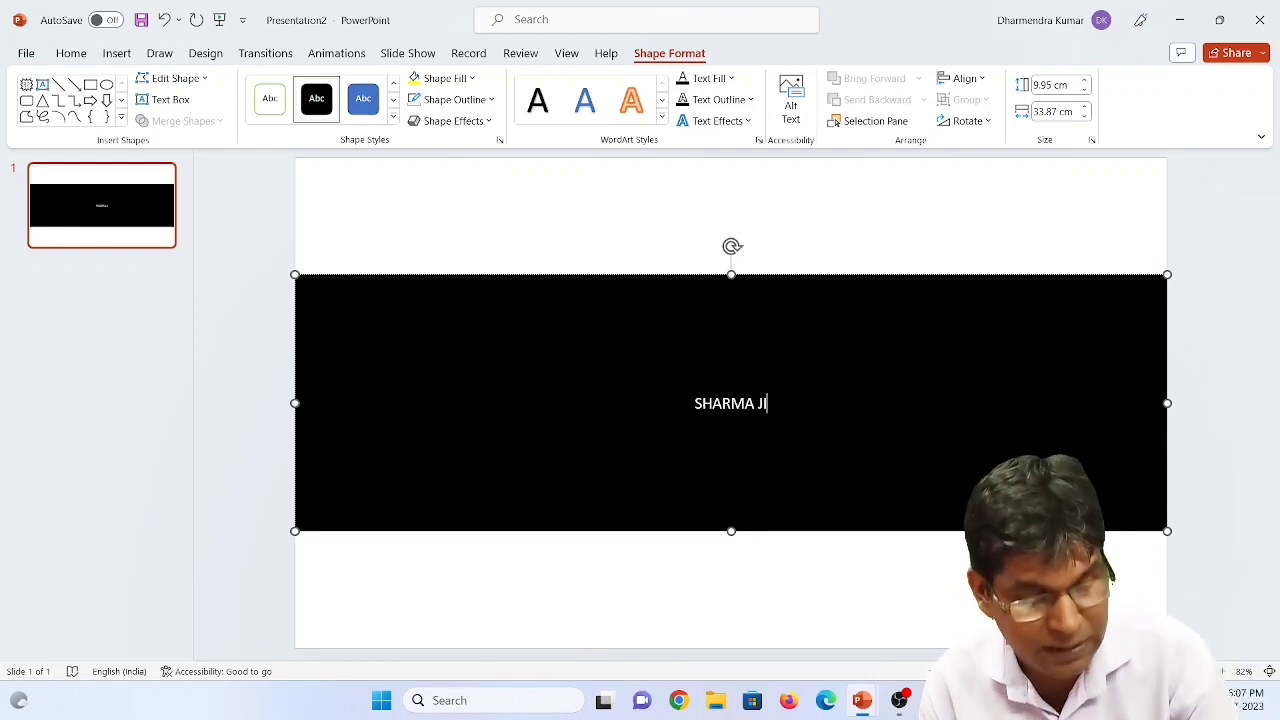
Enlarge the SHARMA JI text by three font sizes and make it bold.
{"action": "key", "text": "ctrl+a"}
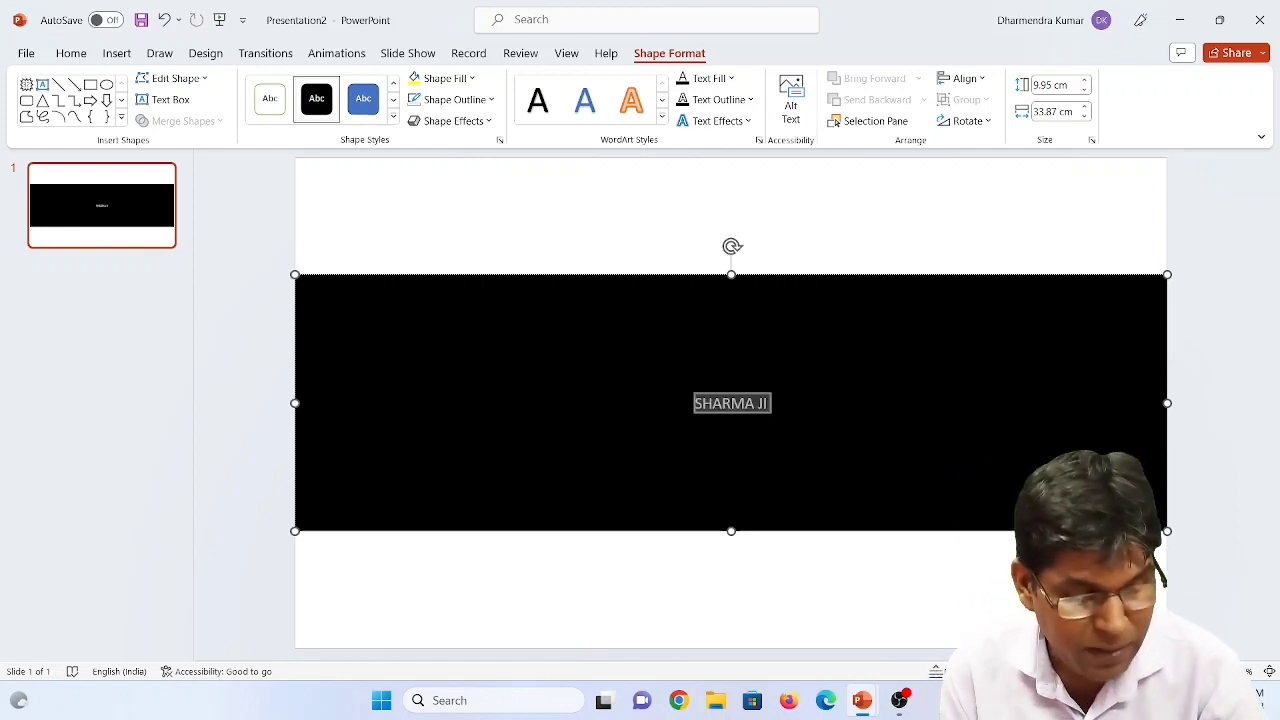
{"action": "key", "text": "ctrl+bracketright"}
{"action": "key", "text": "ctrl+bracketright"}
{"action": "key", "text": "ctrl+bracketright"}
{"action": "key", "text": "ctrl+bracketright"}
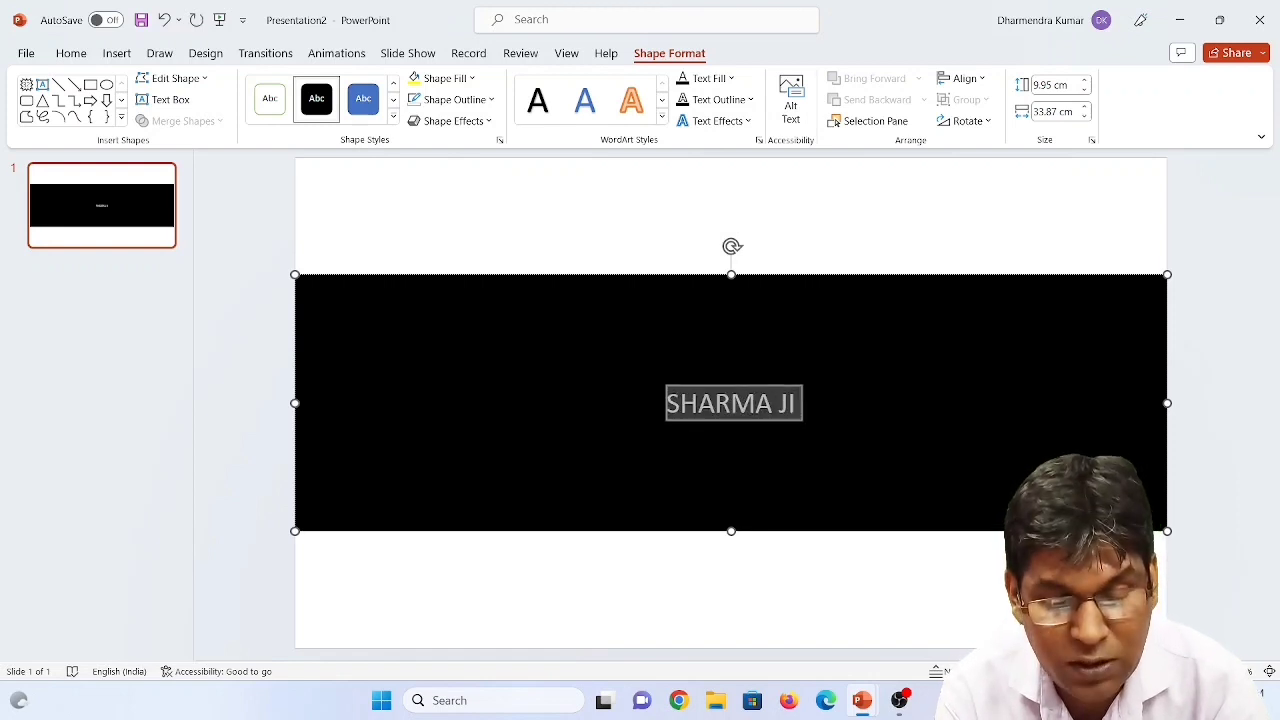
{"action": "key", "text": "ctrl+bracketright"}
{"action": "key", "text": "ctrl+bracketright"}
{"action": "key", "text": "ctrl+bracketright"}
{"action": "key", "text": "ctrl+bracketright"}
{"action": "key", "text": "ctrl+bracketright"}
{"action": "key", "text": "ctrl+bracketright"}
{"action": "key", "text": "ctrl+bracketright"}
{"action": "key", "text": "ctrl+bracketright"}
{"action": "key", "text": "ctrl+bracketright"}
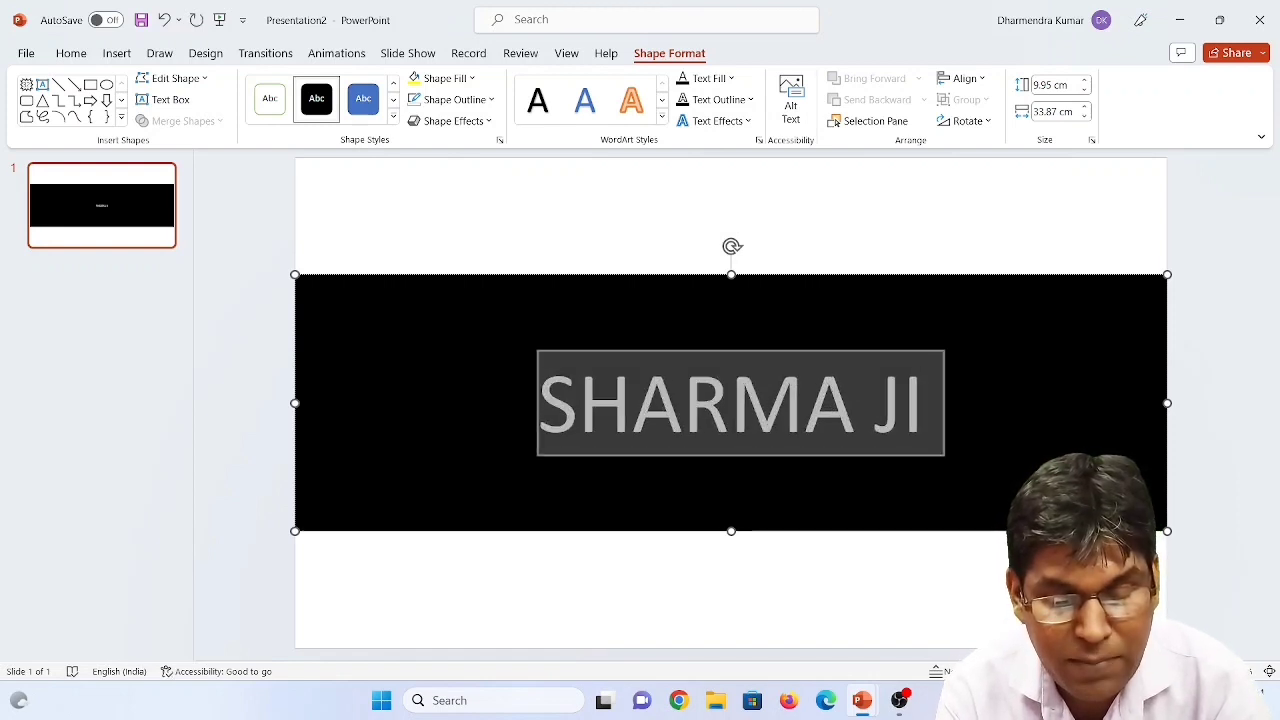
{"action": "key", "text": "ctrl+bracketright"}
{"action": "key", "text": "ctrl+bracketright"}
{"action": "key", "text": "ctrl+bracketright"}
{"action": "key", "text": "ctrl+bracketright"}
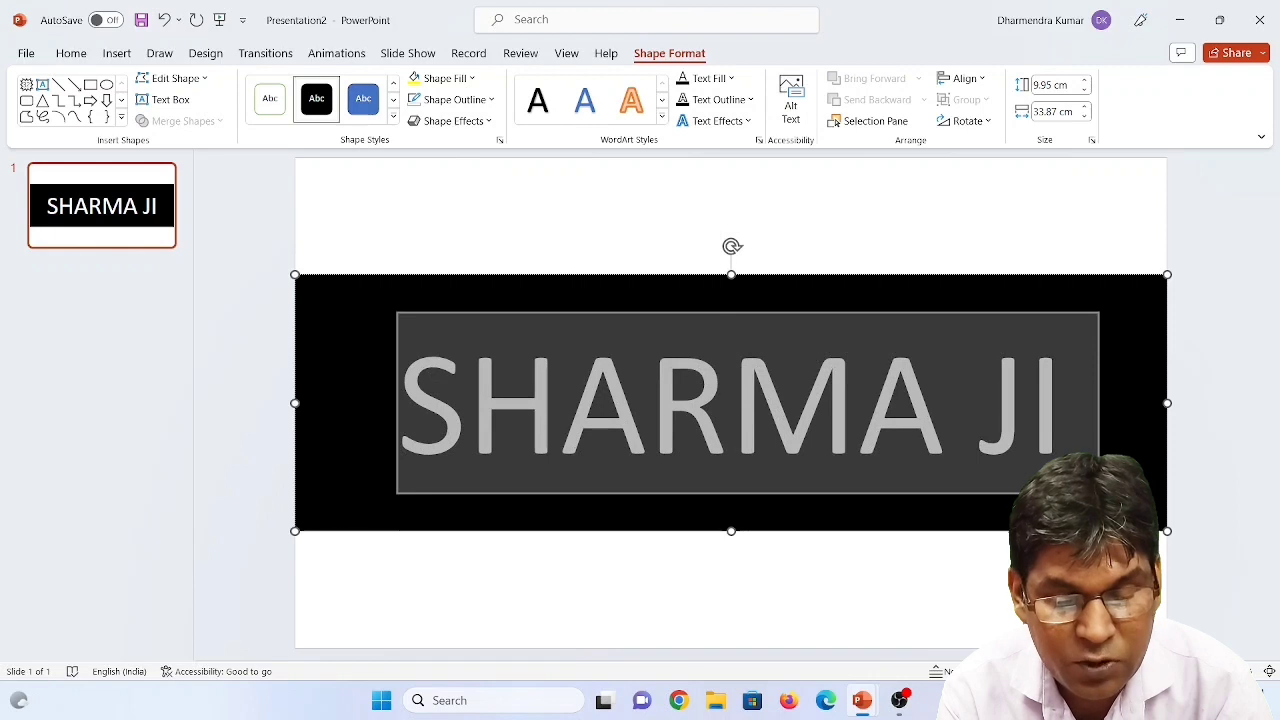
{"action": "key", "text": "ctrl+b"}
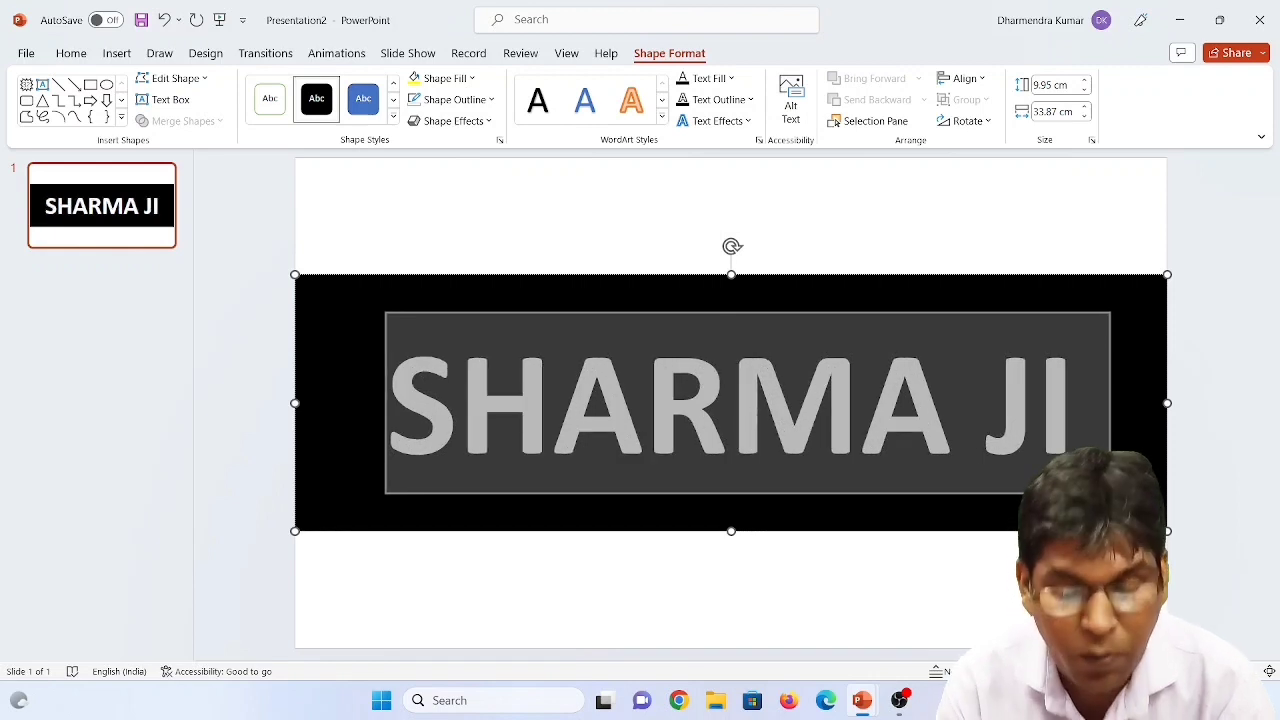
Set the SHARMA JI text in Arial Black at 138 pt on one line.
{"action": "left_click", "coordinate": [72, 53]}
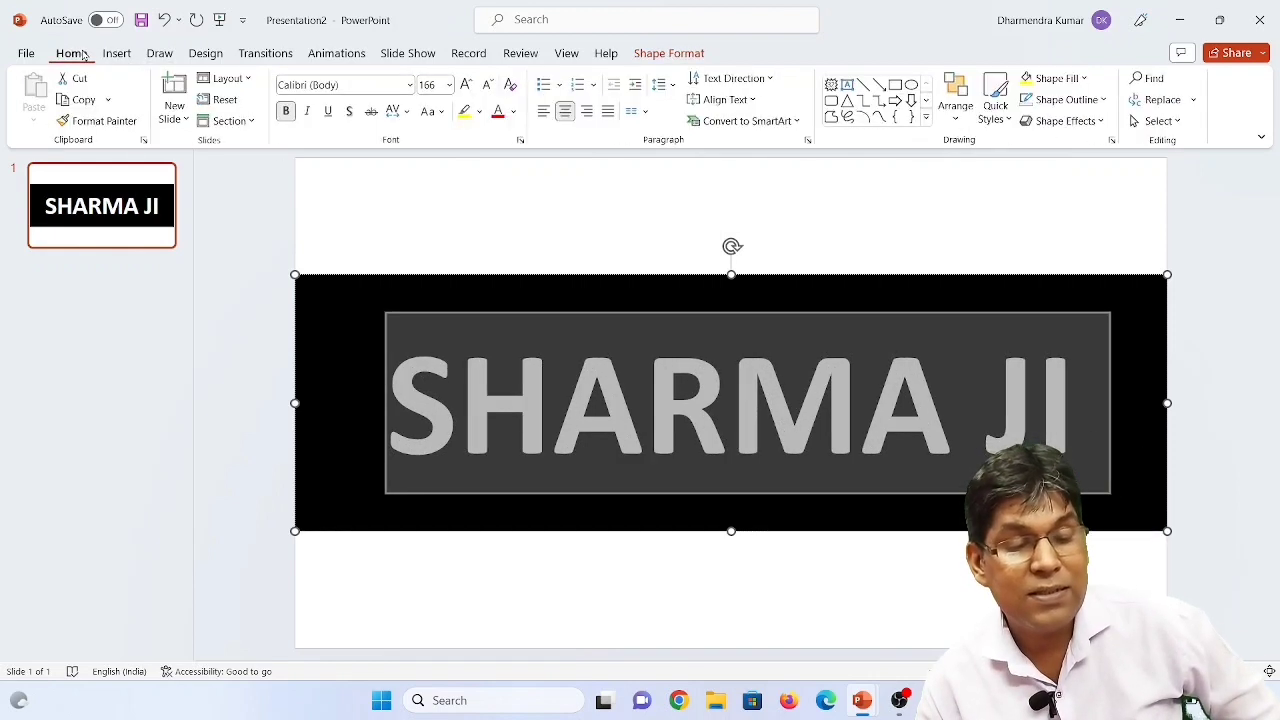
{"action": "left_click", "coordinate": [410, 85]}
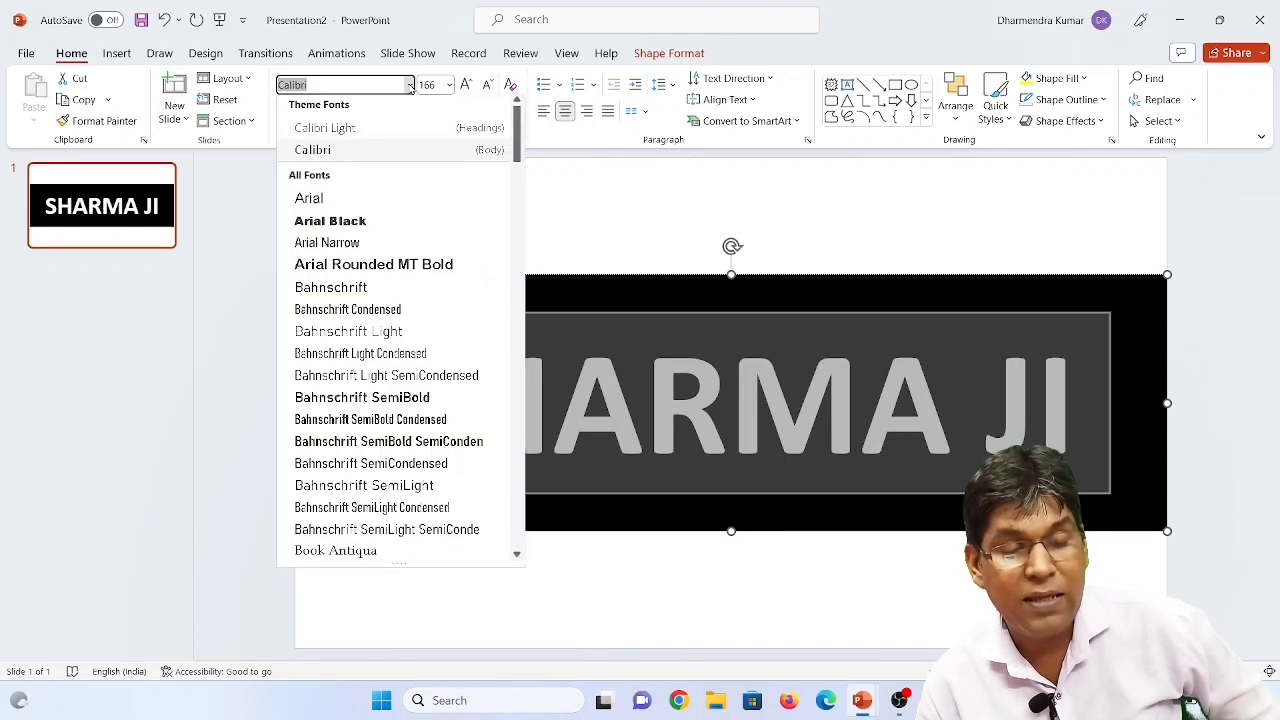
{"action": "left_click", "coordinate": [350, 226]}
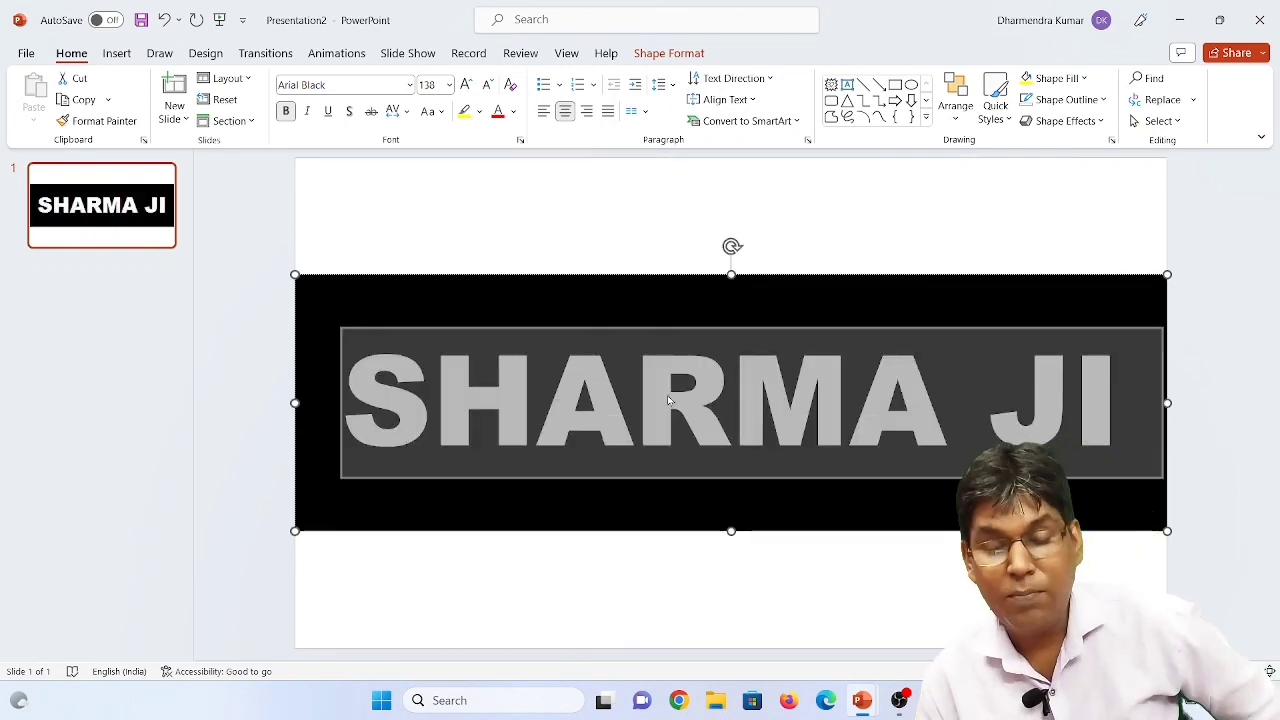
{"action": "left_click", "coordinate": [820, 239]}
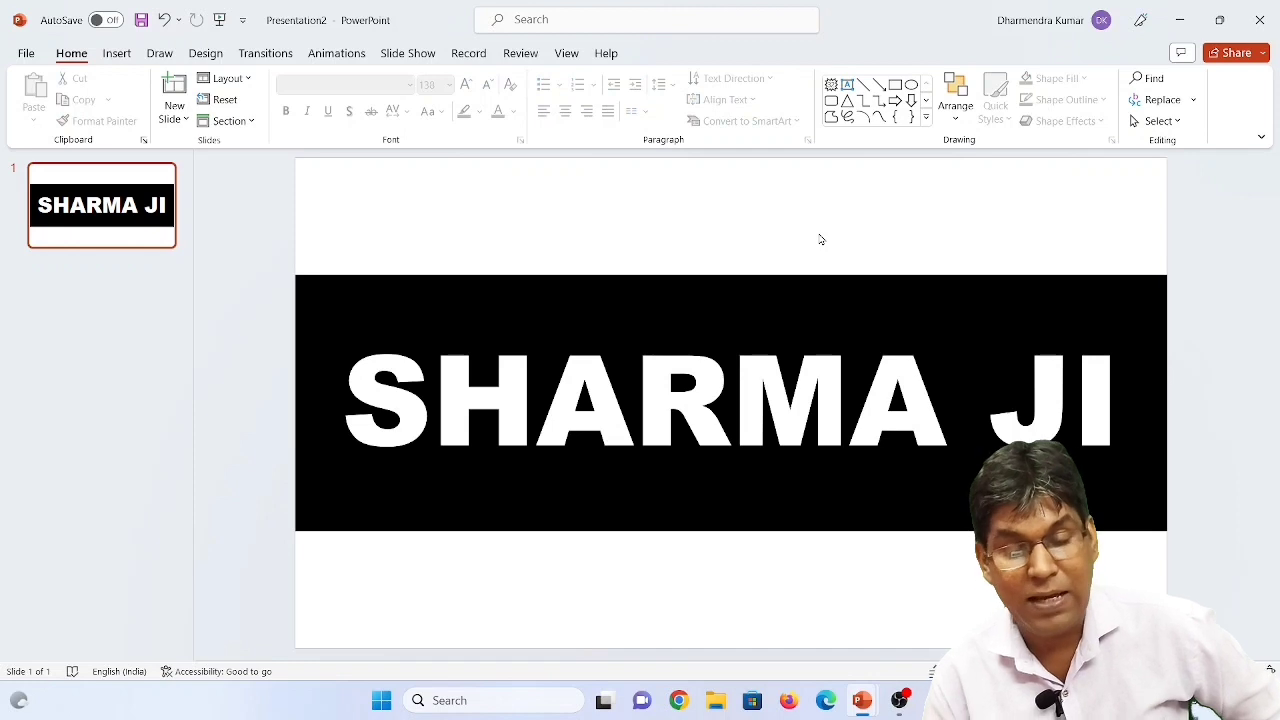
{"action": "left_click", "coordinate": [797, 285]}
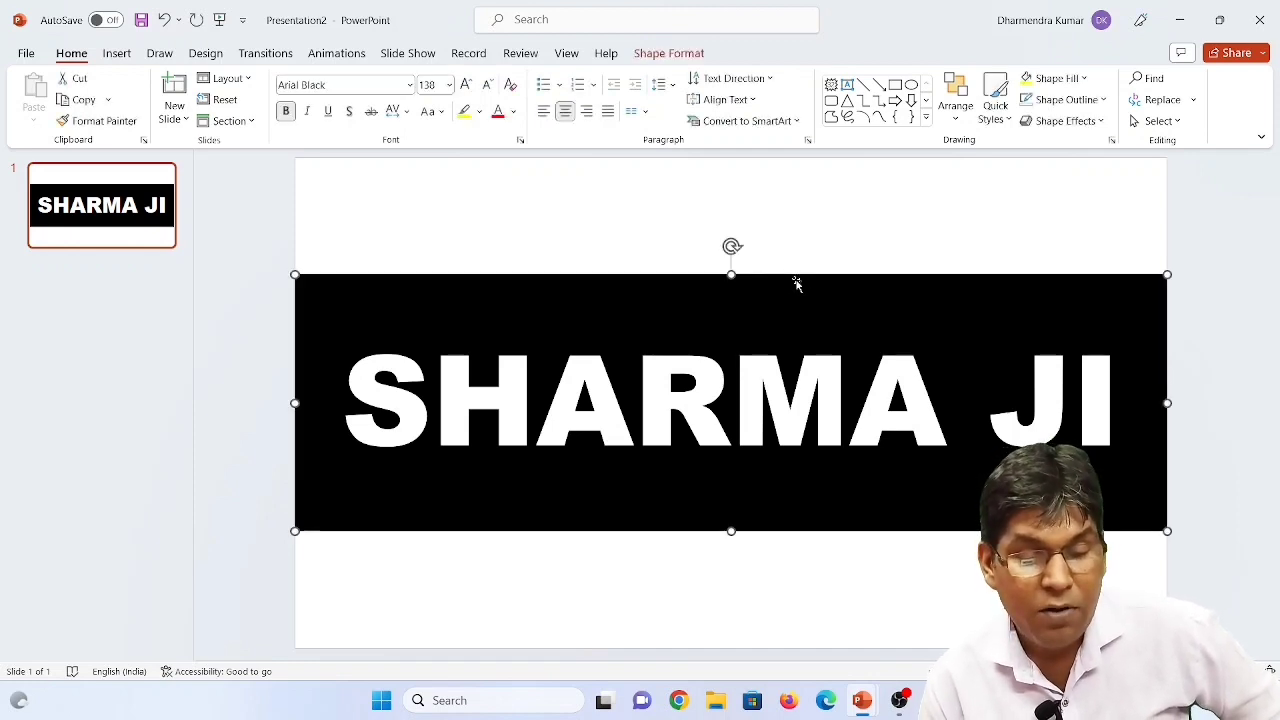
{"action": "right_click", "coordinate": [797, 285]}
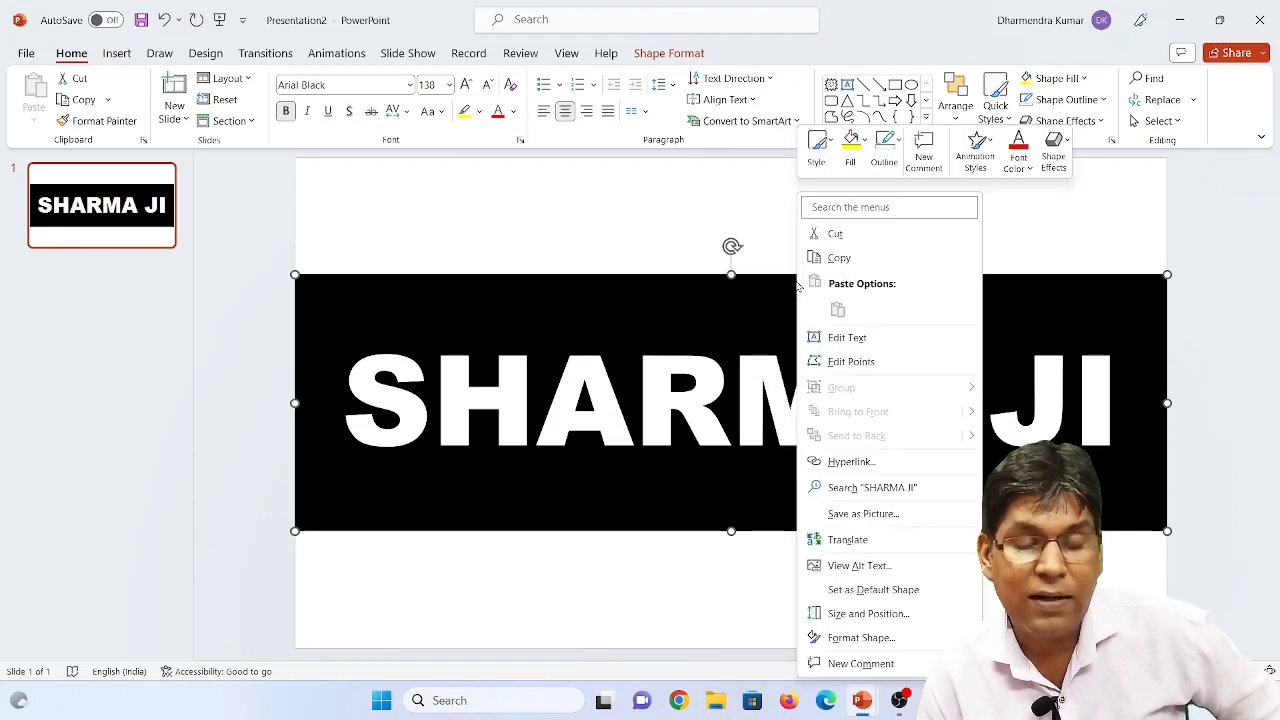
Cut the SHARMA JI shape and paste it back as a picture.
{"action": "left_click", "coordinate": [837, 234]}
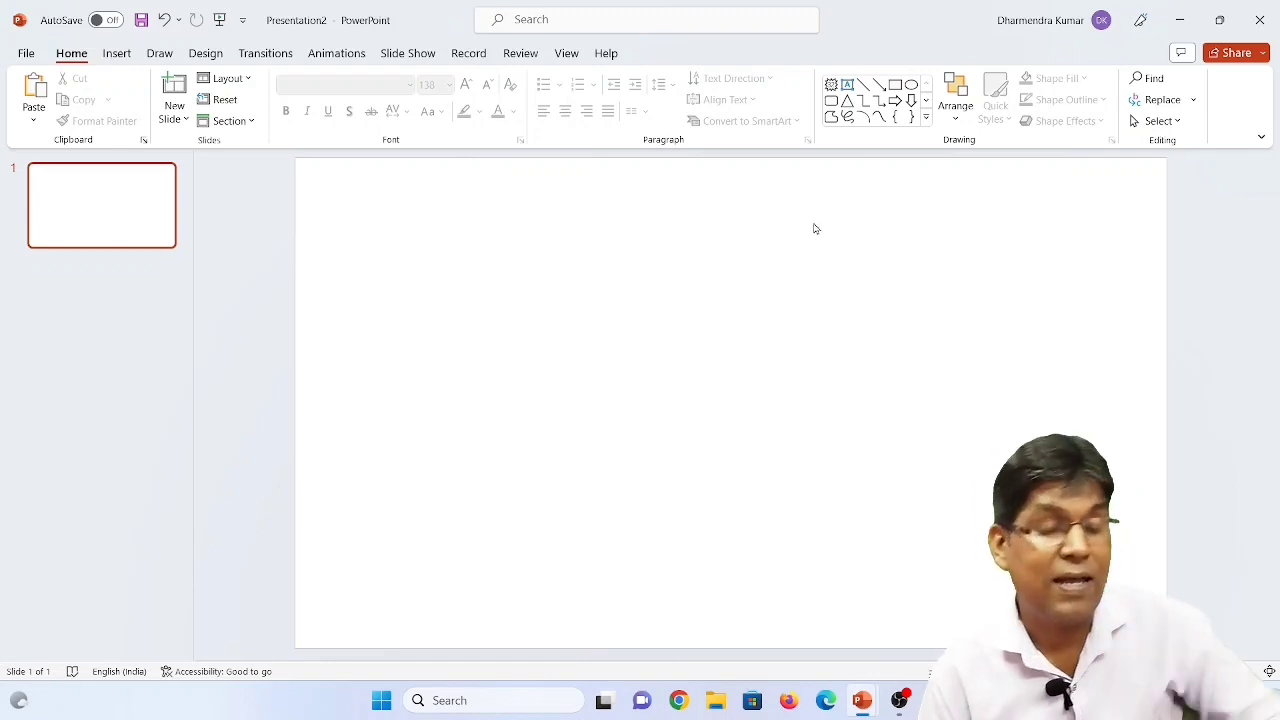
{"action": "left_click", "coordinate": [34, 122]}
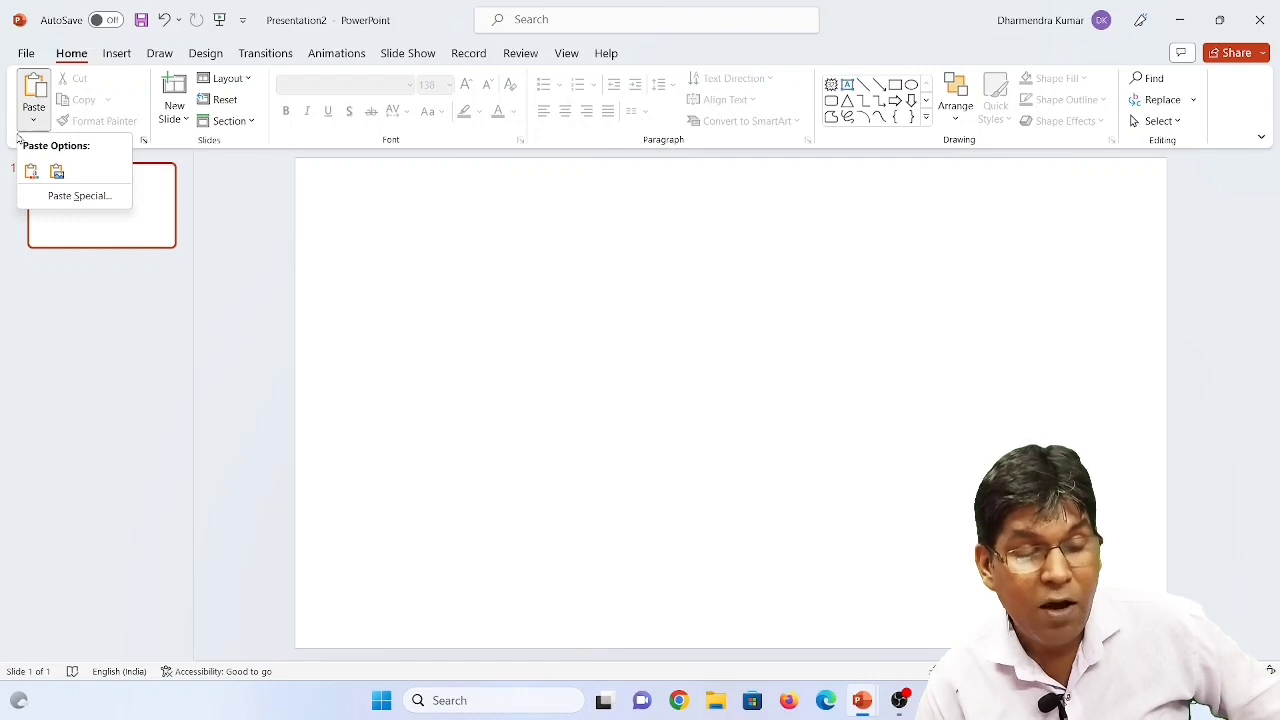
{"action": "left_click", "coordinate": [57, 172]}
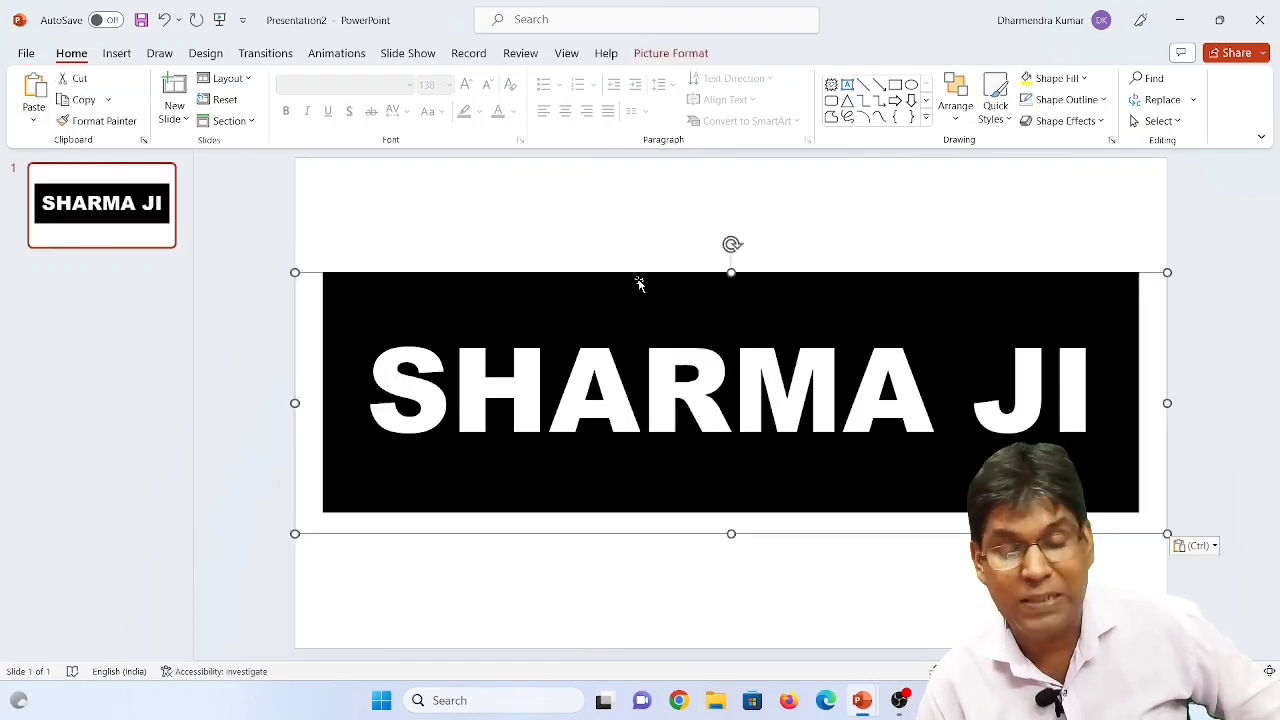
Reposition the SHARMA JI picture and stretch it wider to the right.
{"action": "left_click_drag", "start_coordinate": [707, 318], "coordinate": [669, 321]}
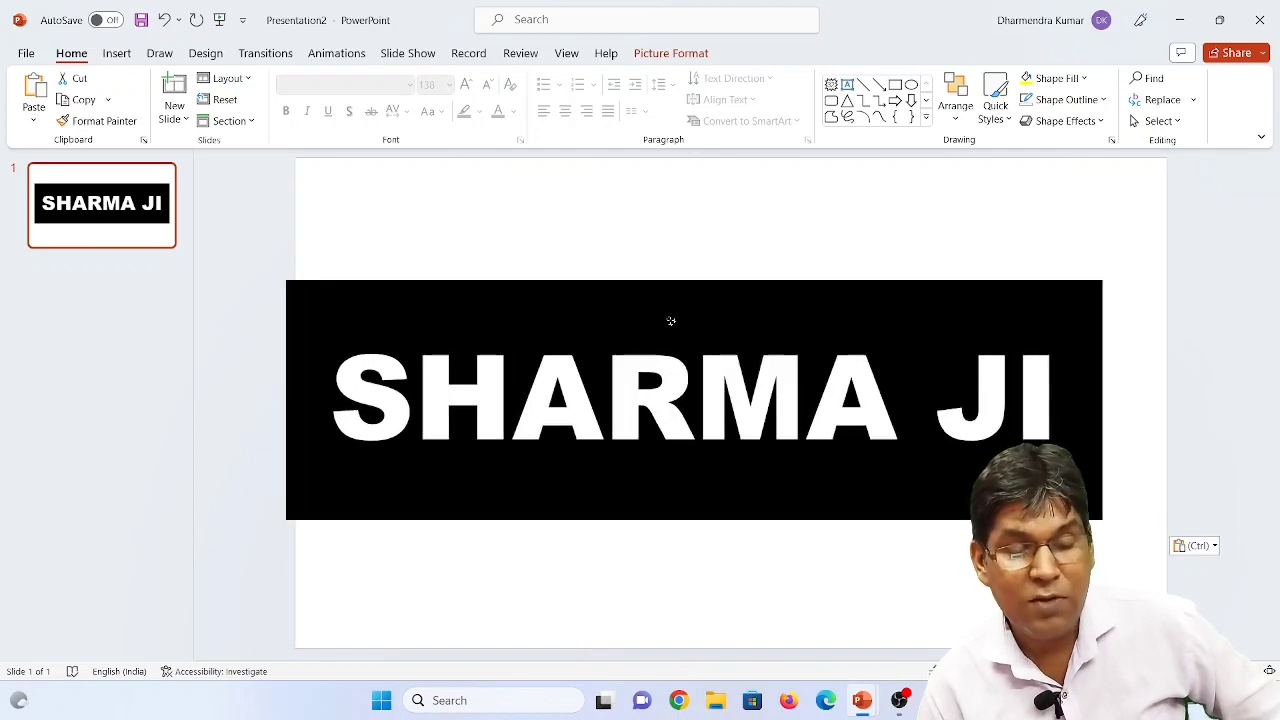
{"action": "left_click_drag", "start_coordinate": [671, 321], "coordinate": [681, 322]}
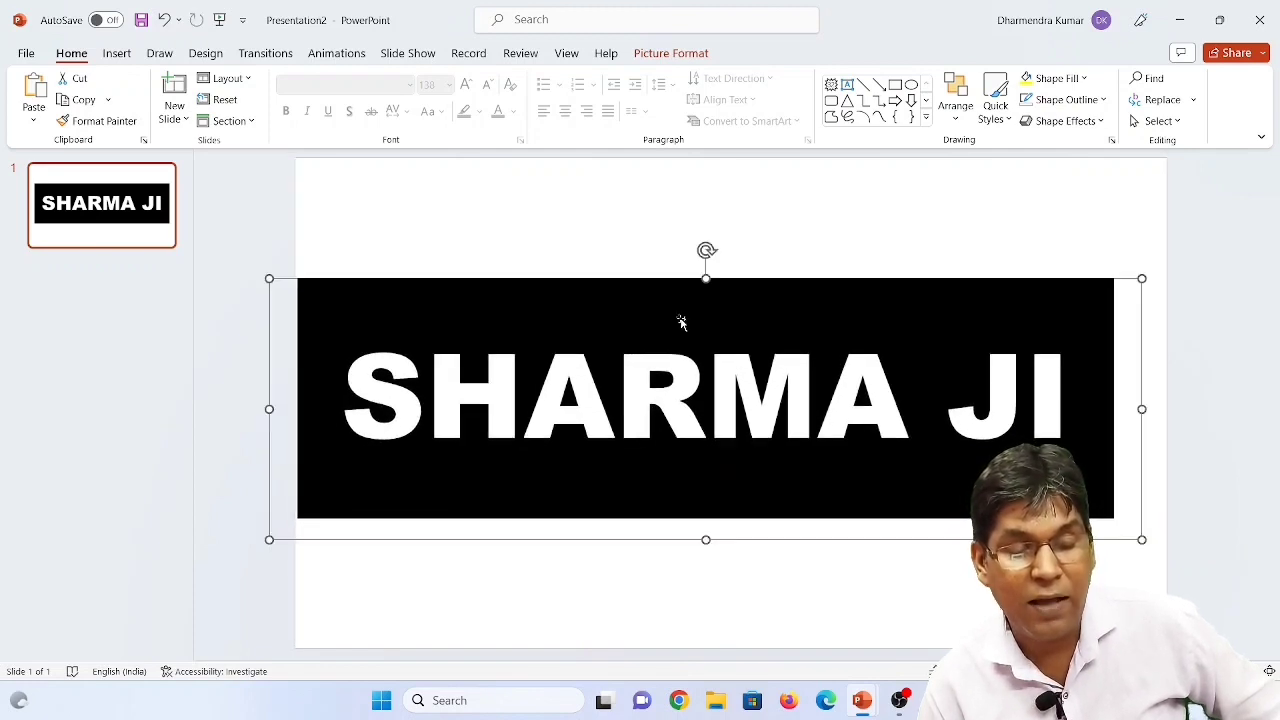
{"action": "left_click_drag", "start_coordinate": [1141, 409], "coordinate": [1133, 409]}
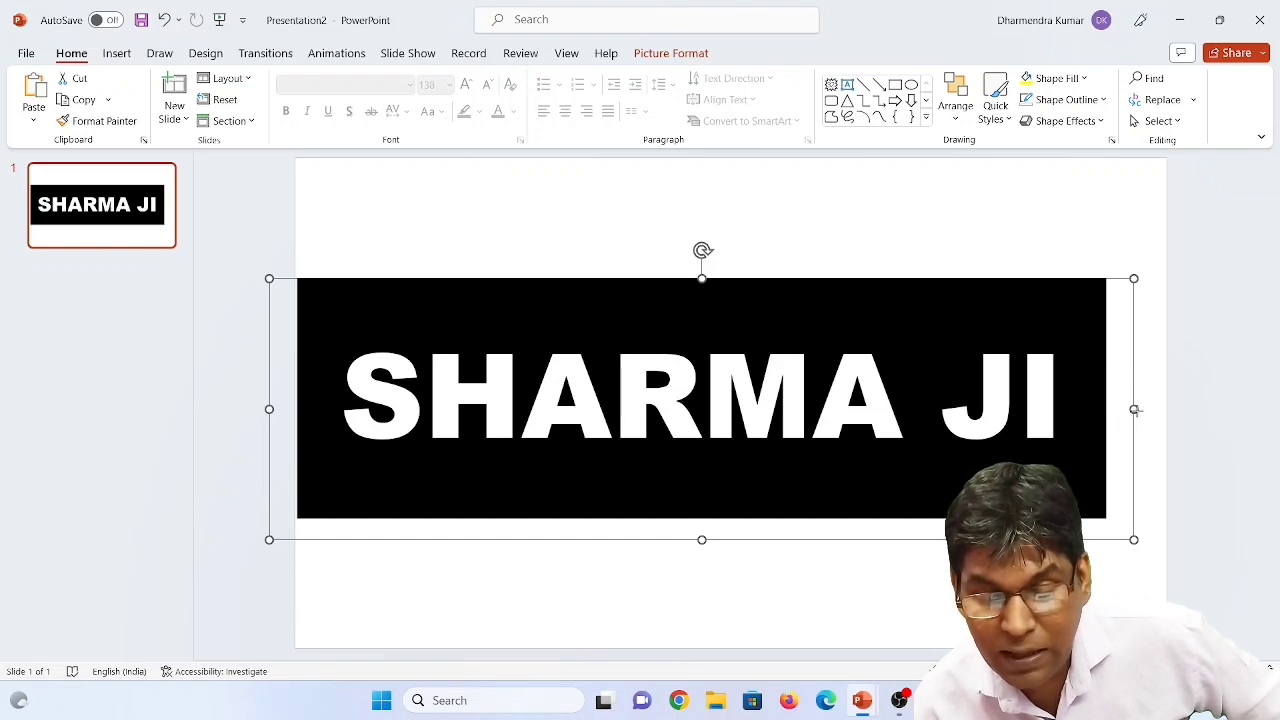
{"action": "left_click_drag", "start_coordinate": [1134, 409], "coordinate": [1192, 415]}
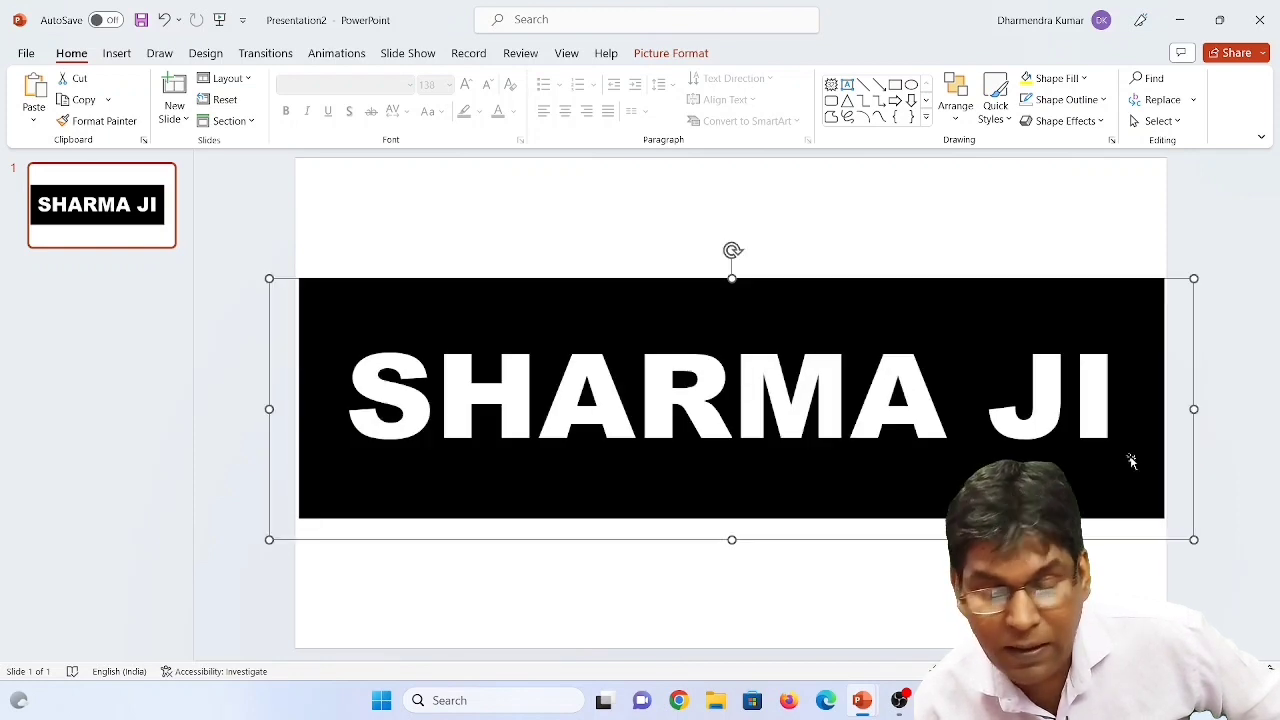
Insert the fire image from the yt file folder onto the slide.
{"action": "left_click", "coordinate": [945, 218]}
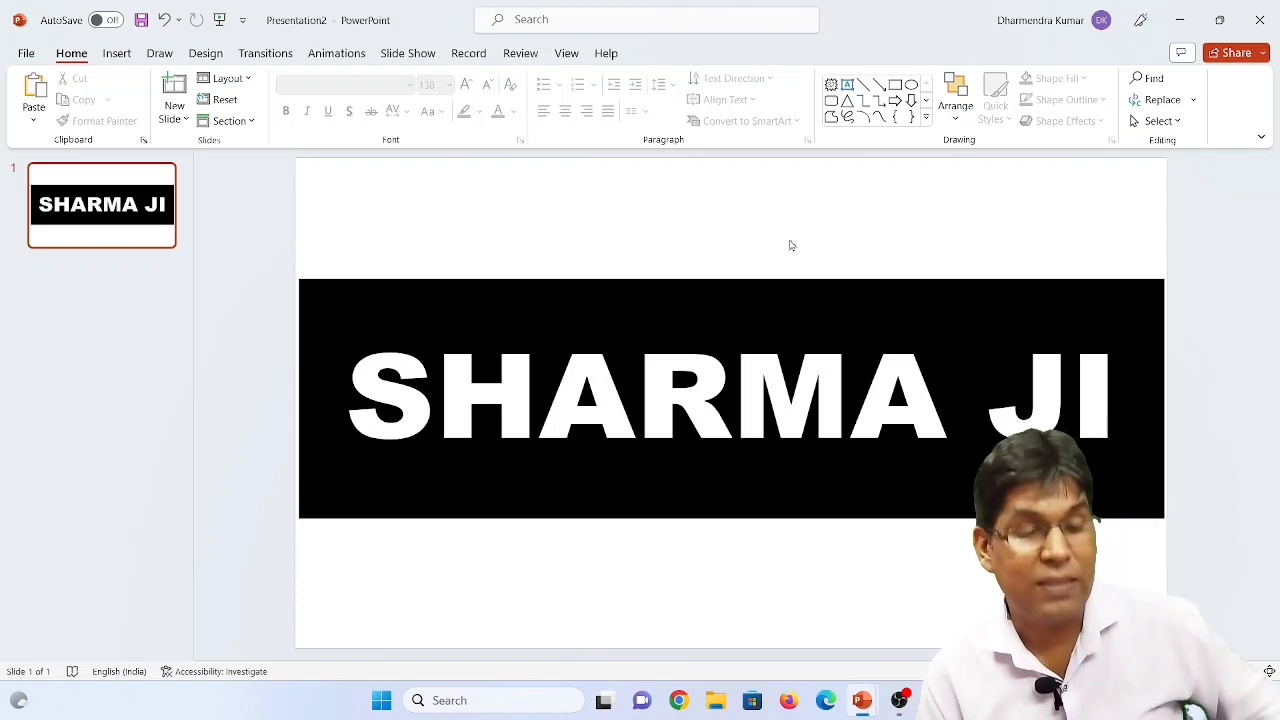
{"action": "left_click", "coordinate": [117, 54]}
{"action": "left_click", "coordinate": [124, 92]}
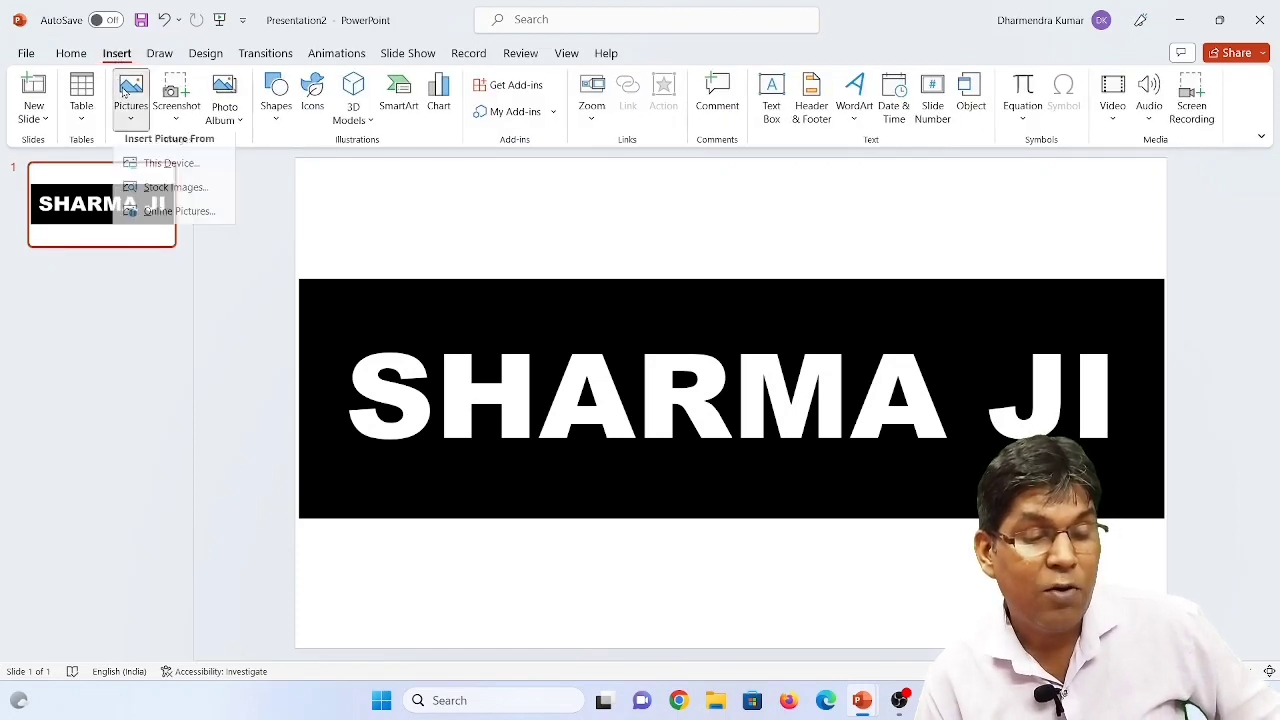
{"action": "left_click", "coordinate": [163, 176]}
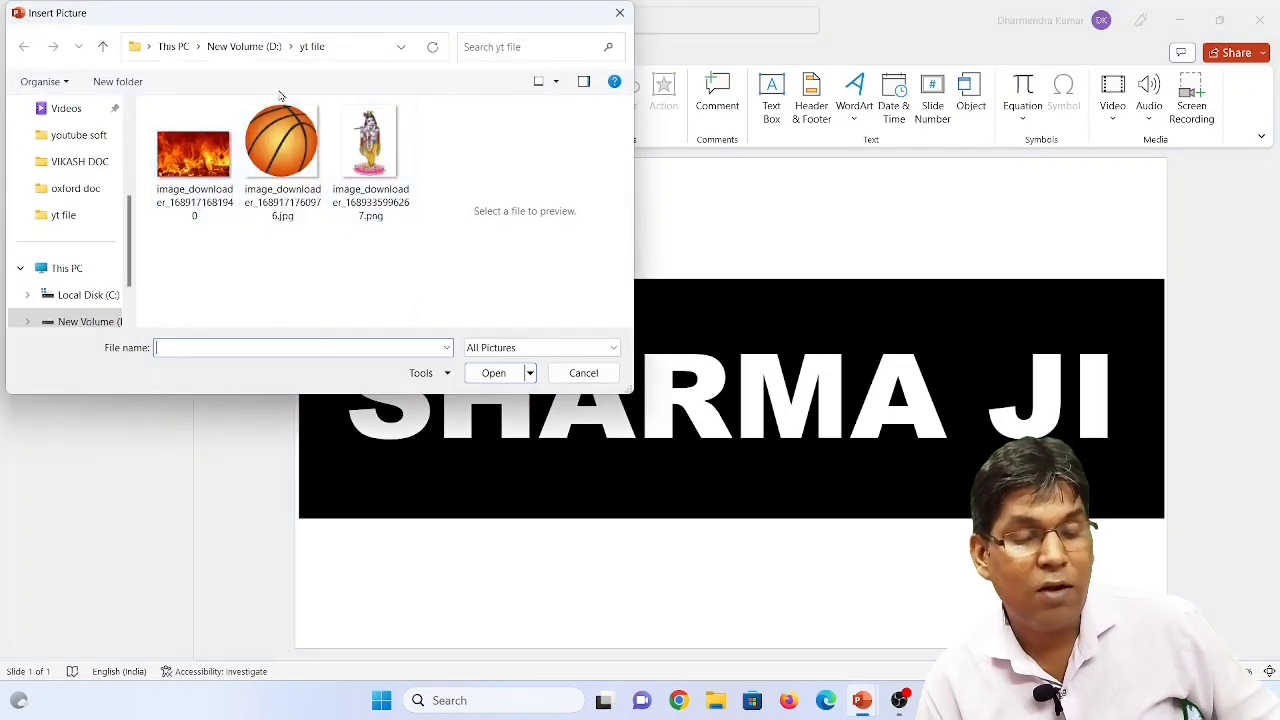
{"action": "left_click", "coordinate": [198, 169]}
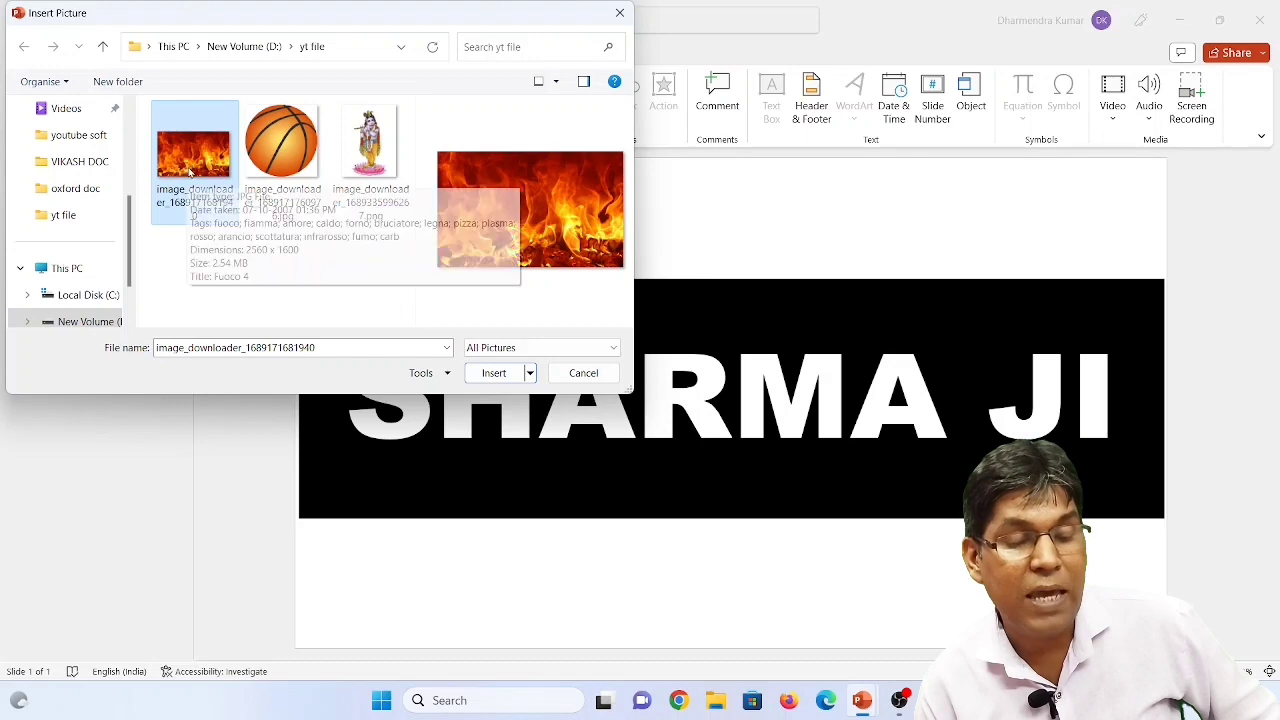
{"action": "left_click", "coordinate": [494, 372]}
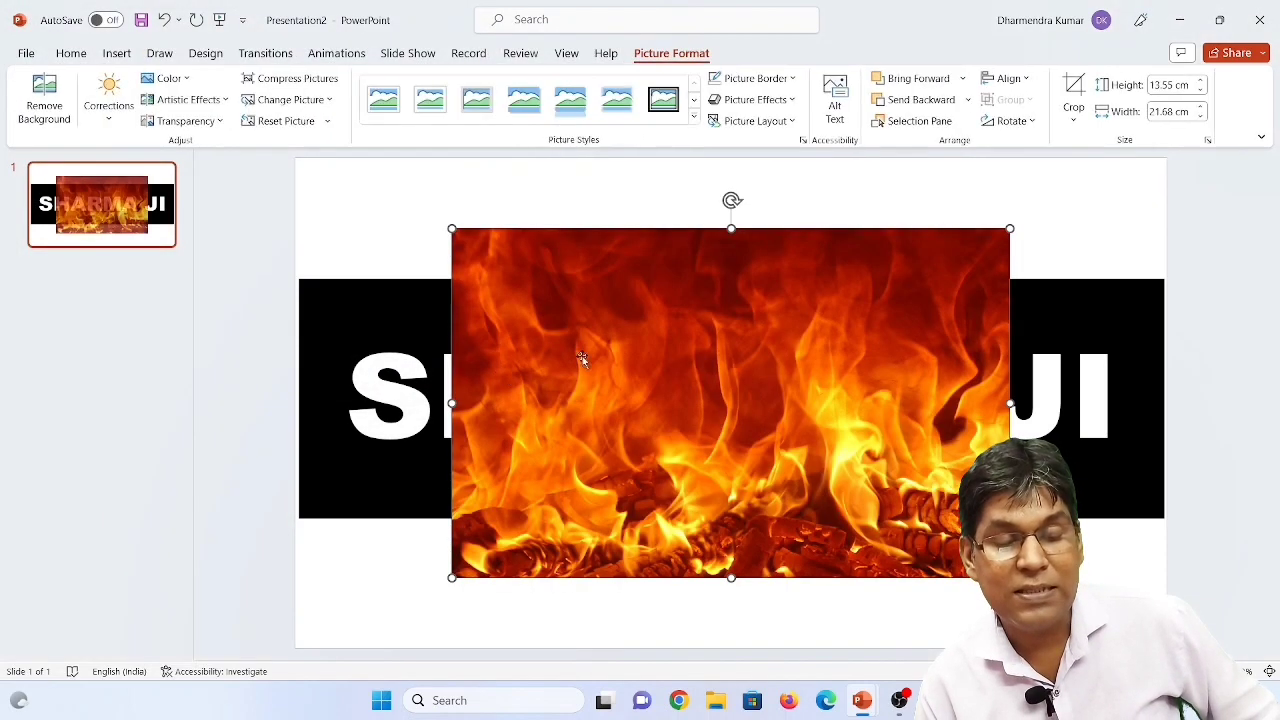
Shorten the fire picture to the band's height and place it over the black band.
{"action": "left_click_drag", "start_coordinate": [757, 354], "coordinate": [599, 334]}
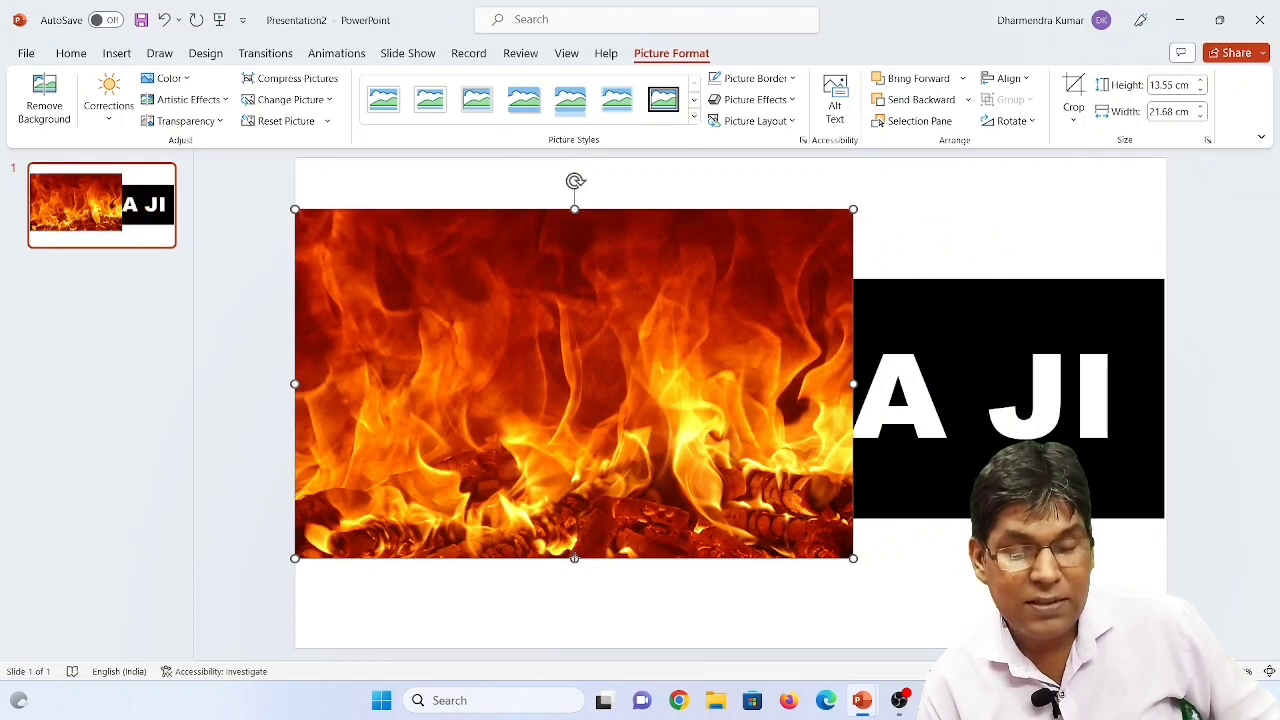
{"action": "left_click_drag", "start_coordinate": [574, 558], "coordinate": [574, 442]}
{"action": "mouse_move", "coordinate": [643, 246]}
{"action": "left_mouse_down"}
{"action": "mouse_move", "coordinate": [644, 333]}
{"action": "mouse_move", "coordinate": [647, 313]}
{"action": "left_mouse_up"}
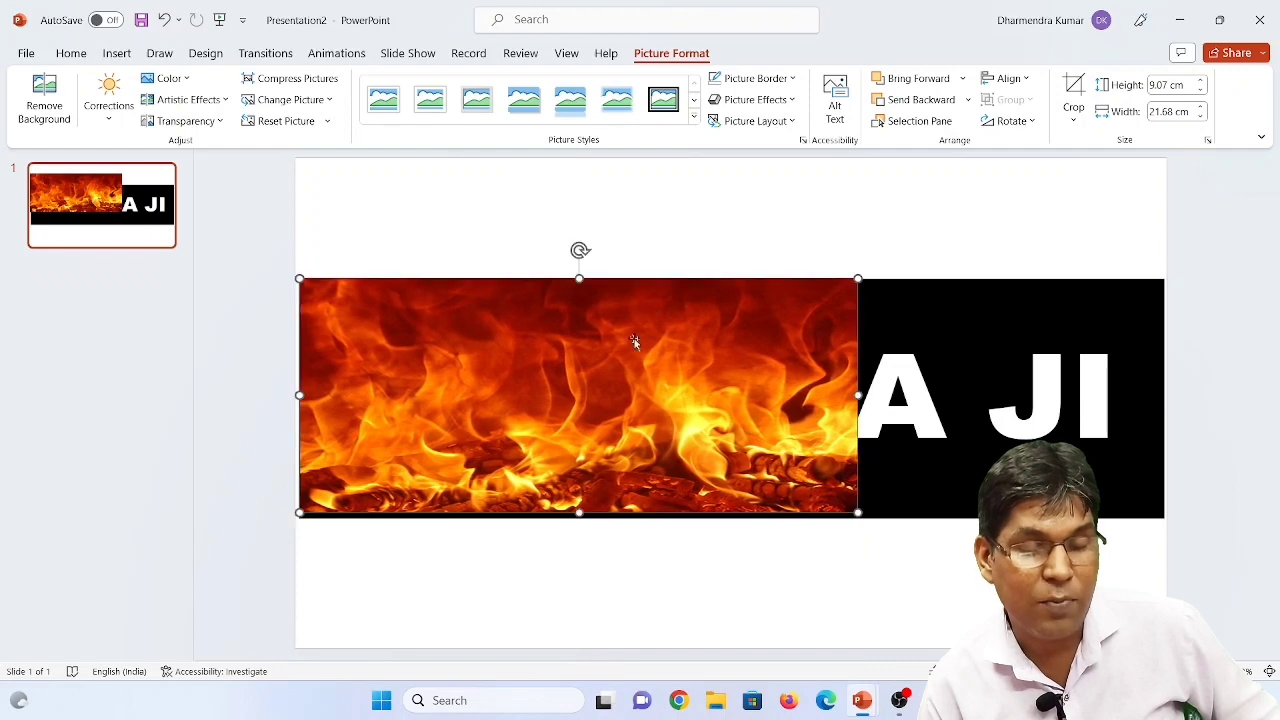
{"action": "key", "text": "ctrl+shift+bracketleft"}
{"action": "left_click", "coordinate": [582, 518]}
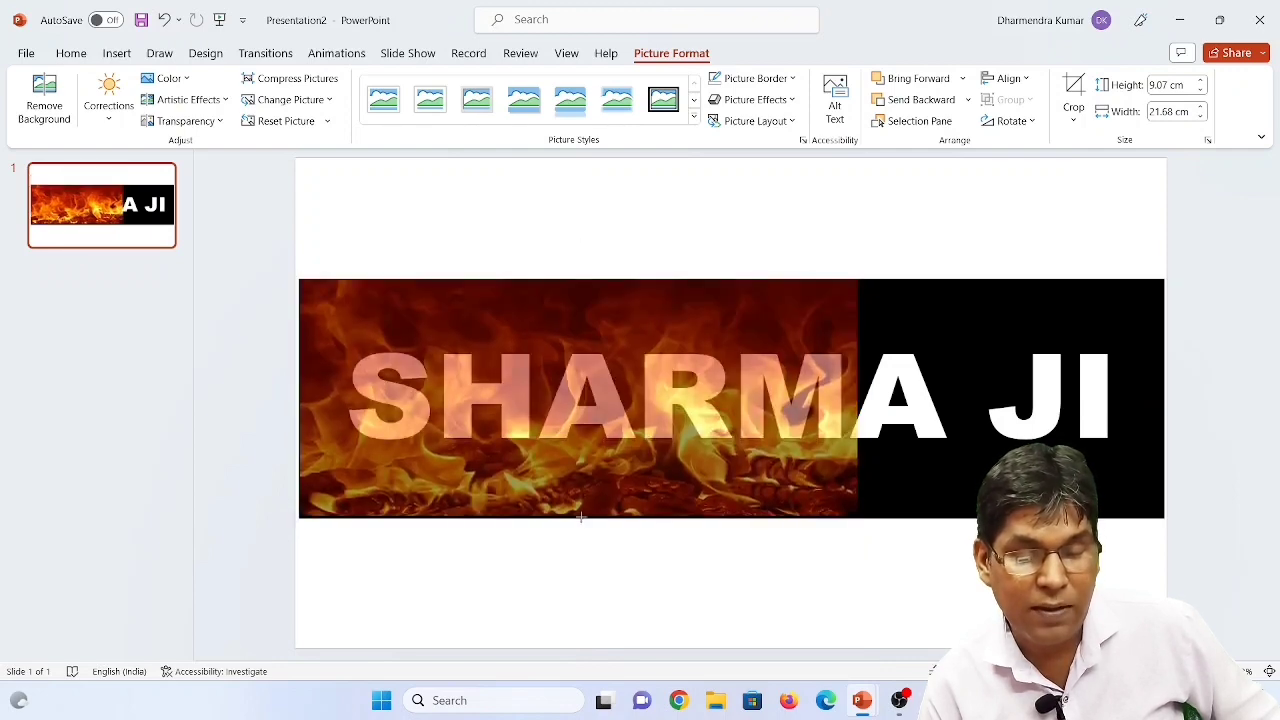
{"action": "key", "text": "ctrl+z"}
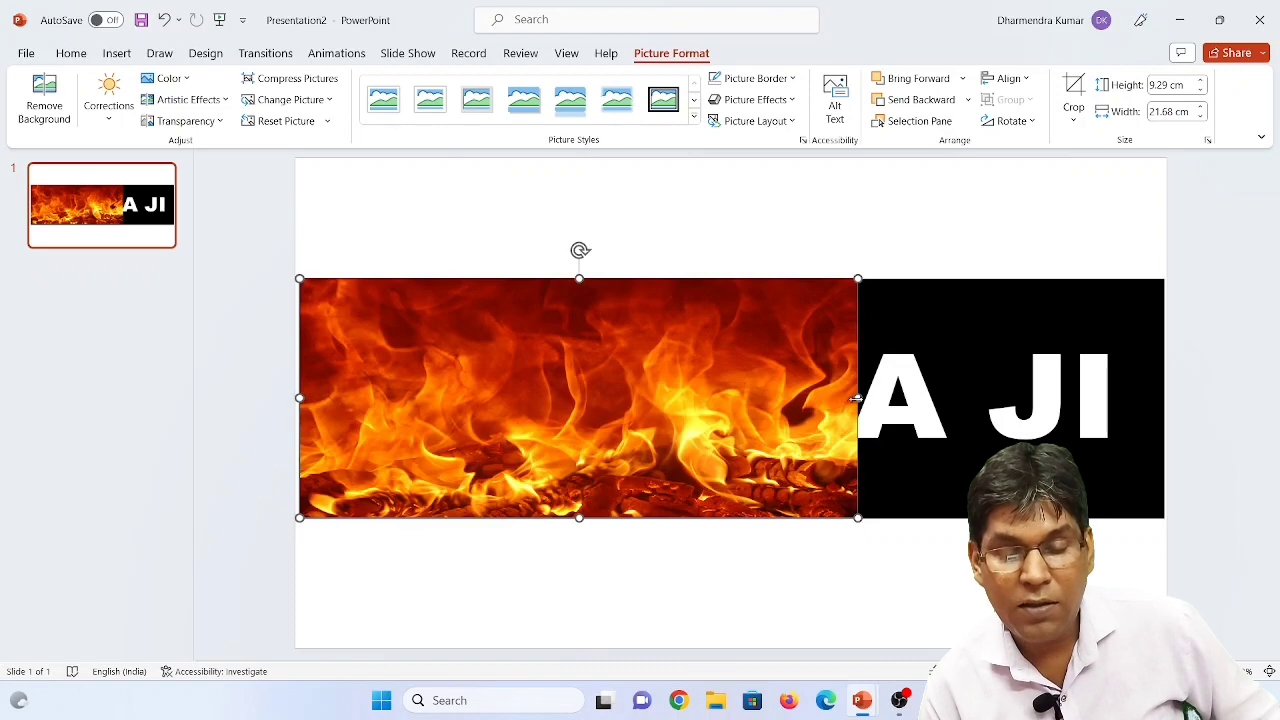
Stretch the fire picture left and right to 44.48 cm wide, covering the whole band.
{"action": "left_click_drag", "start_coordinate": [857, 398], "coordinate": [1159, 419]}
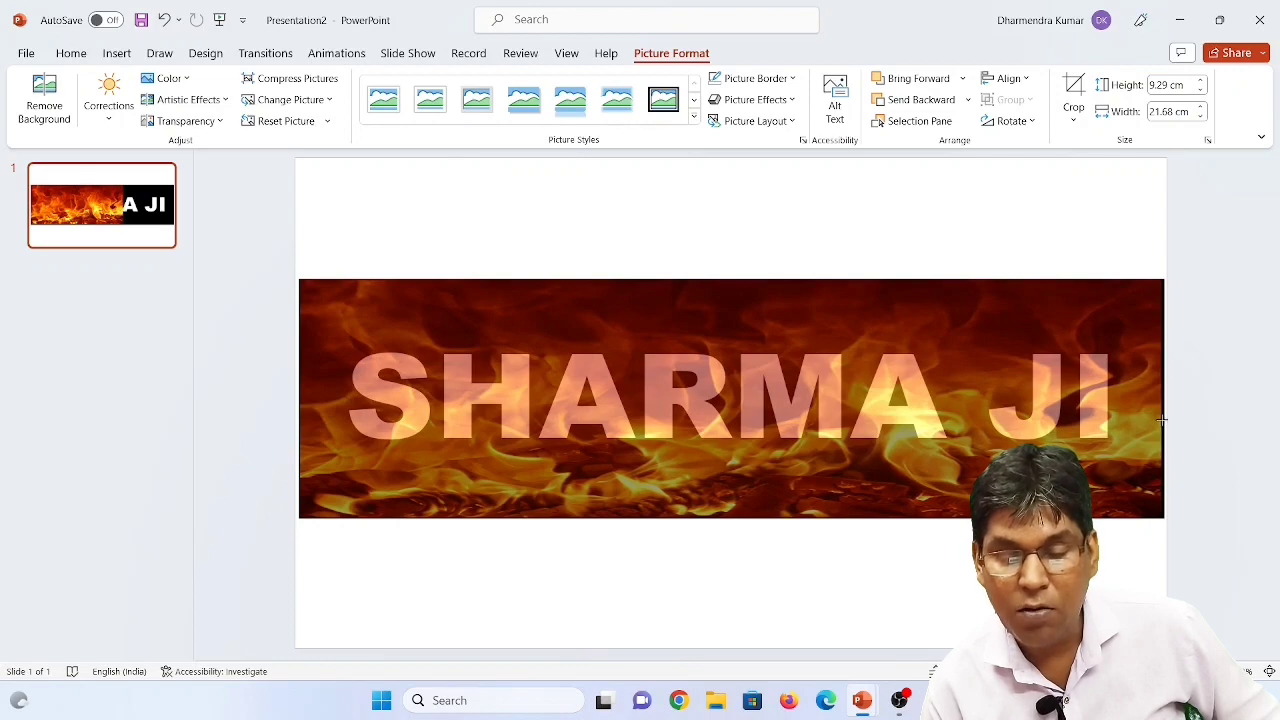
{"action": "left_click_drag", "start_coordinate": [1161, 420], "coordinate": [1162, 420]}
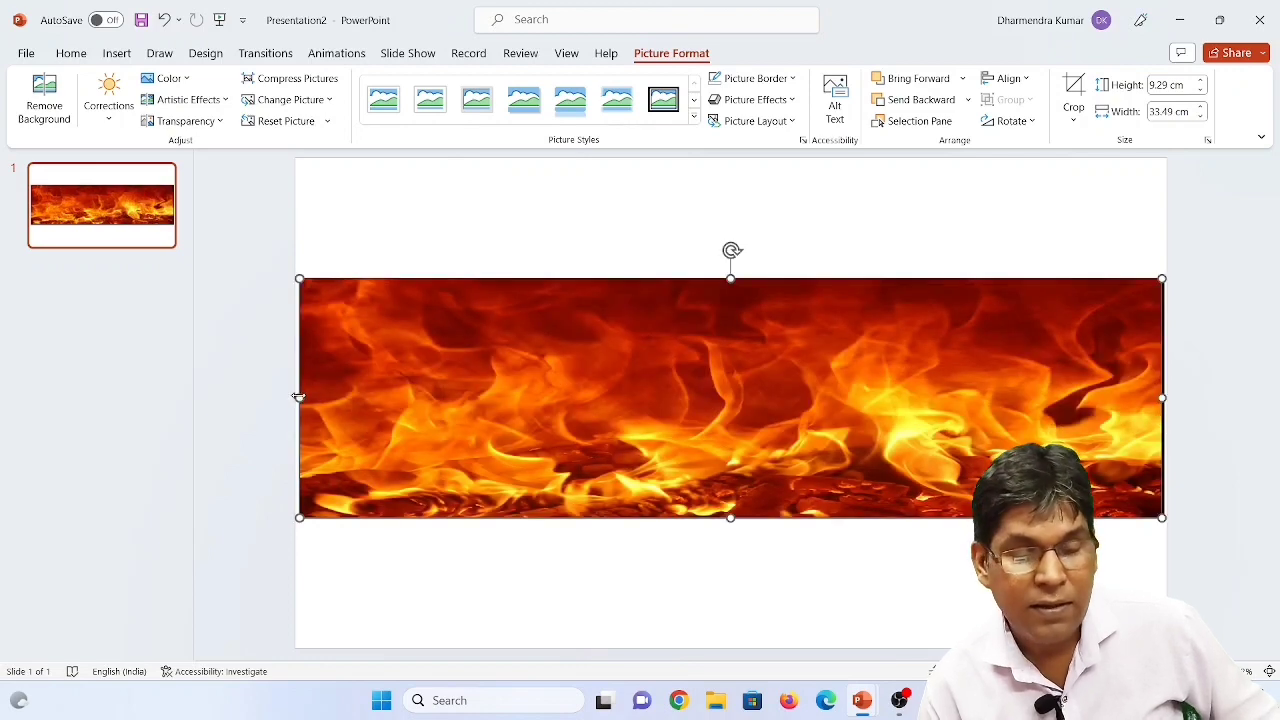
{"action": "left_click_drag", "start_coordinate": [299, 398], "coordinate": [51, 403]}
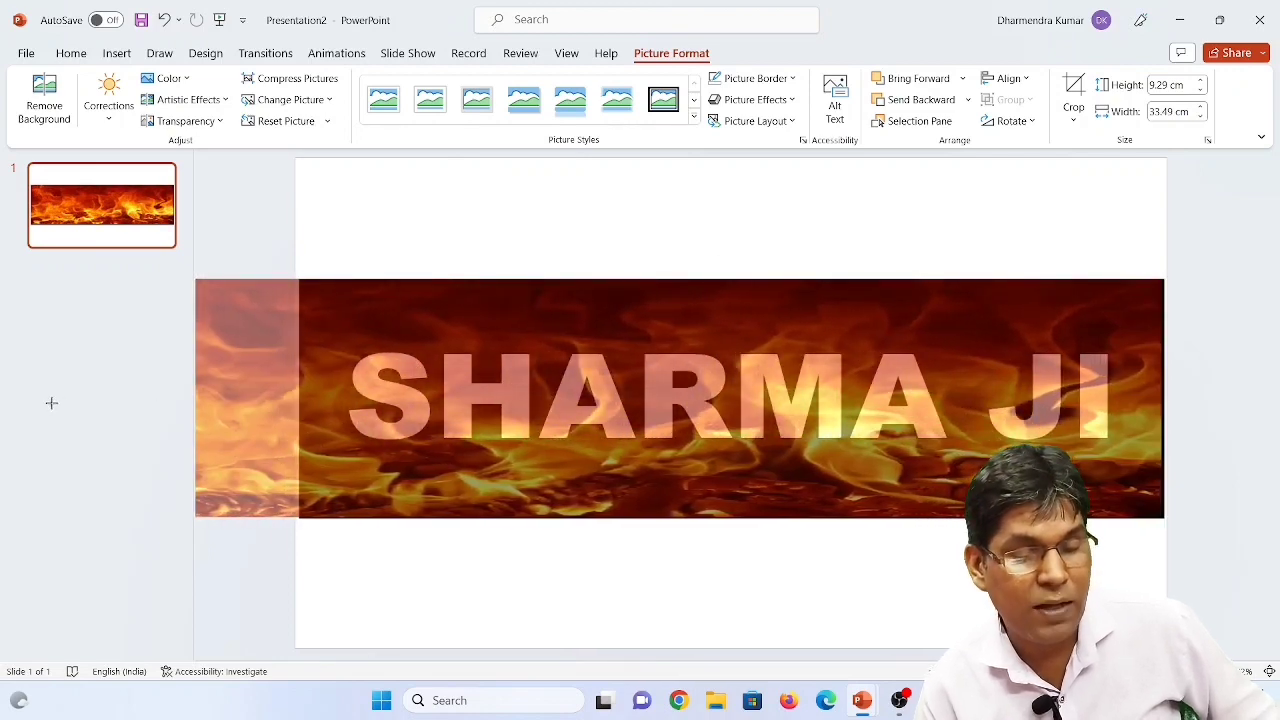
{"action": "left_click_drag", "start_coordinate": [51, 403], "coordinate": [17, 406]}
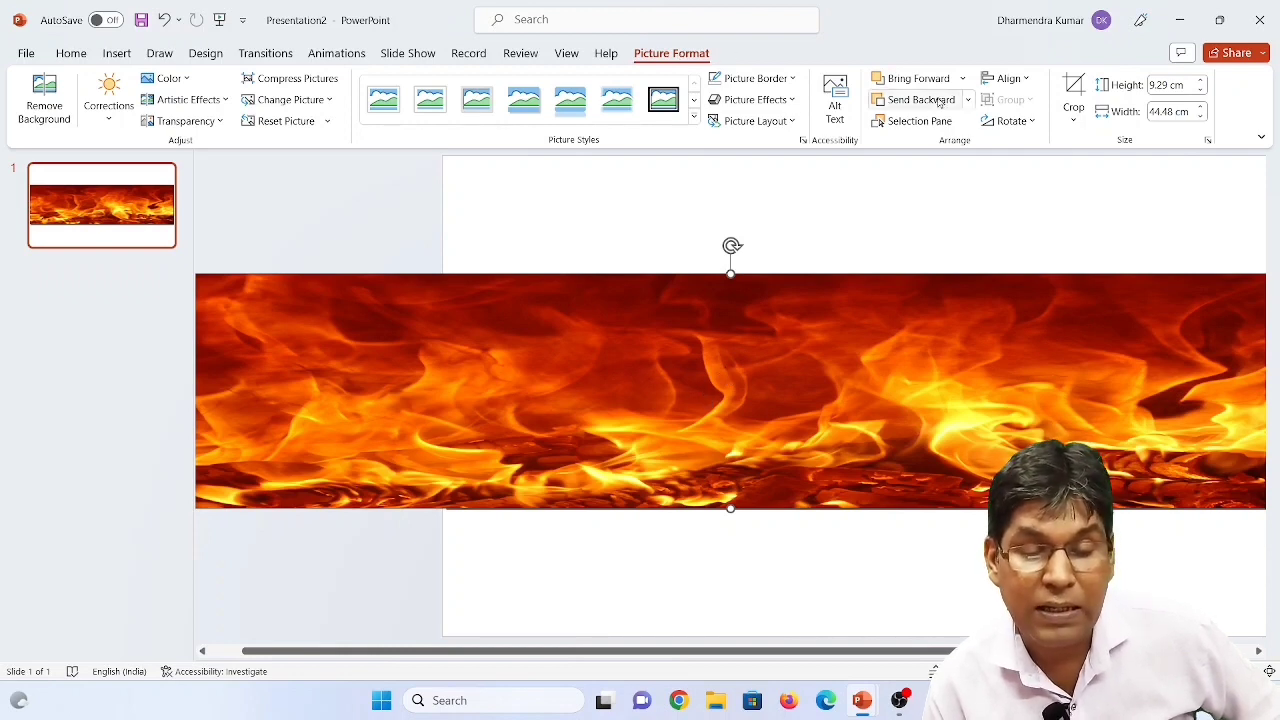
Send the fire picture behind the band and make the white SHARMA JI letters transparent.
{"action": "left_click", "coordinate": [921, 100]}
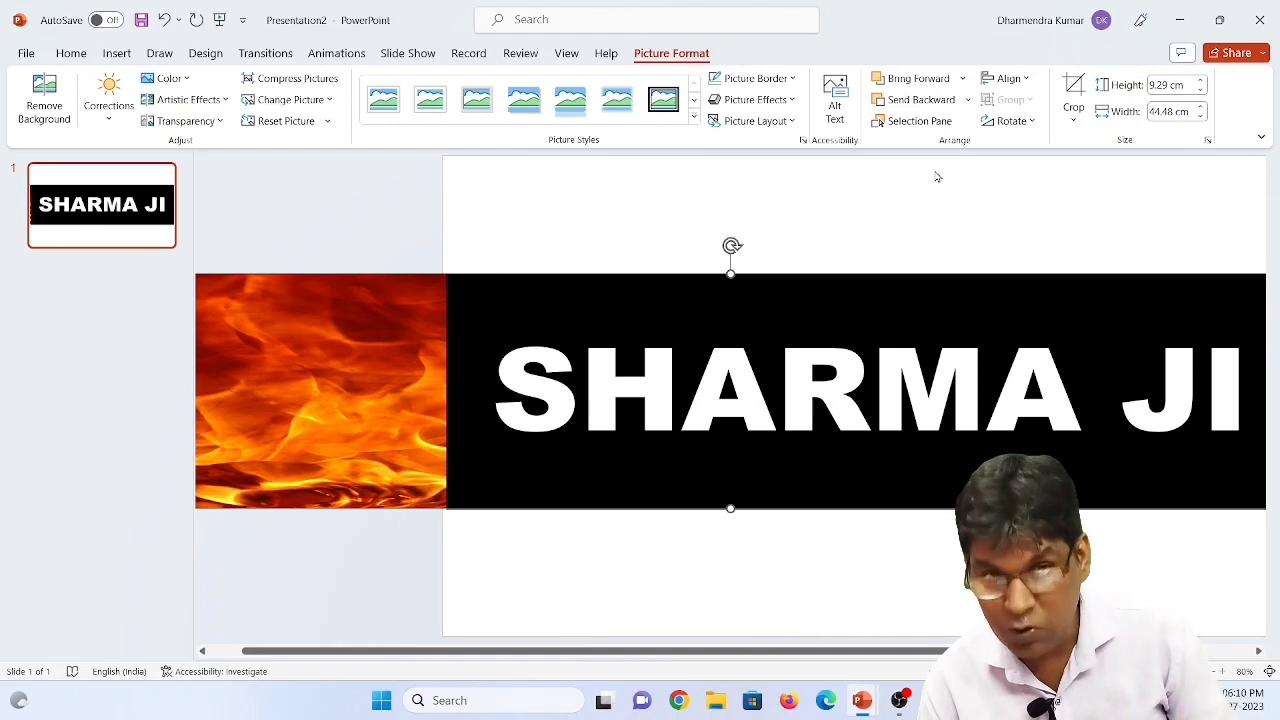
{"action": "left_click", "coordinate": [880, 330]}
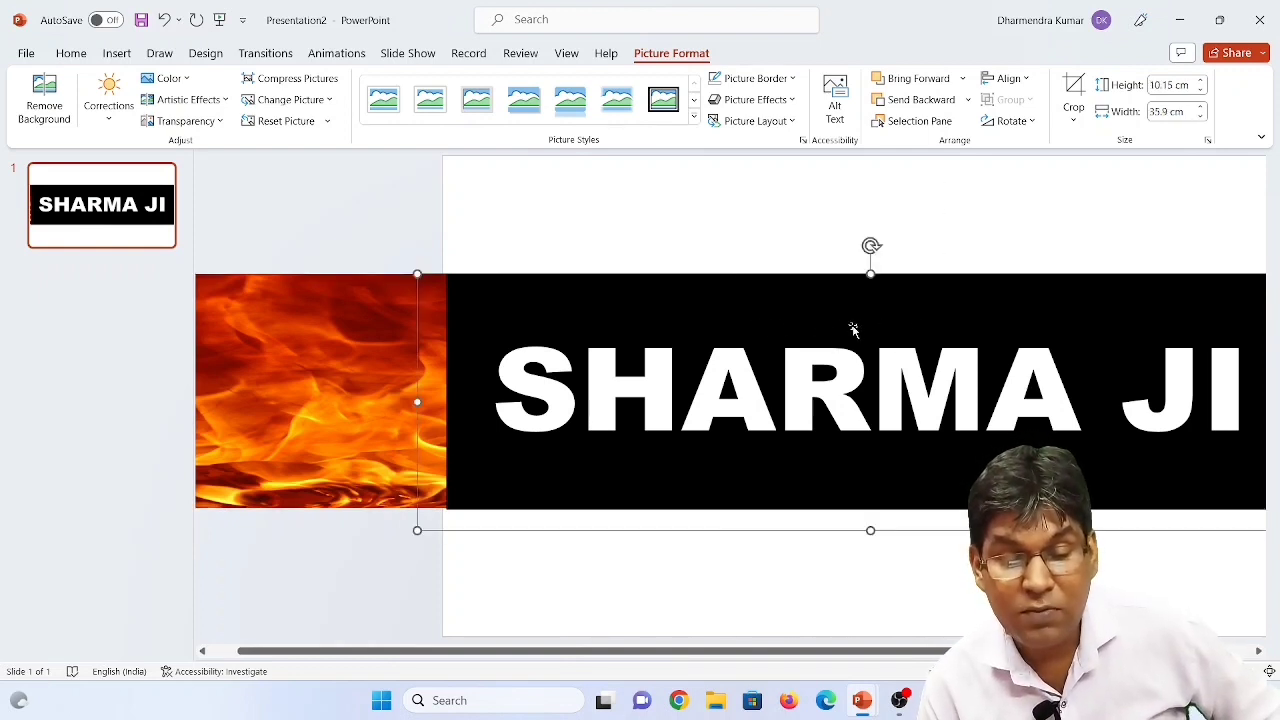
{"action": "left_click", "coordinate": [185, 80]}
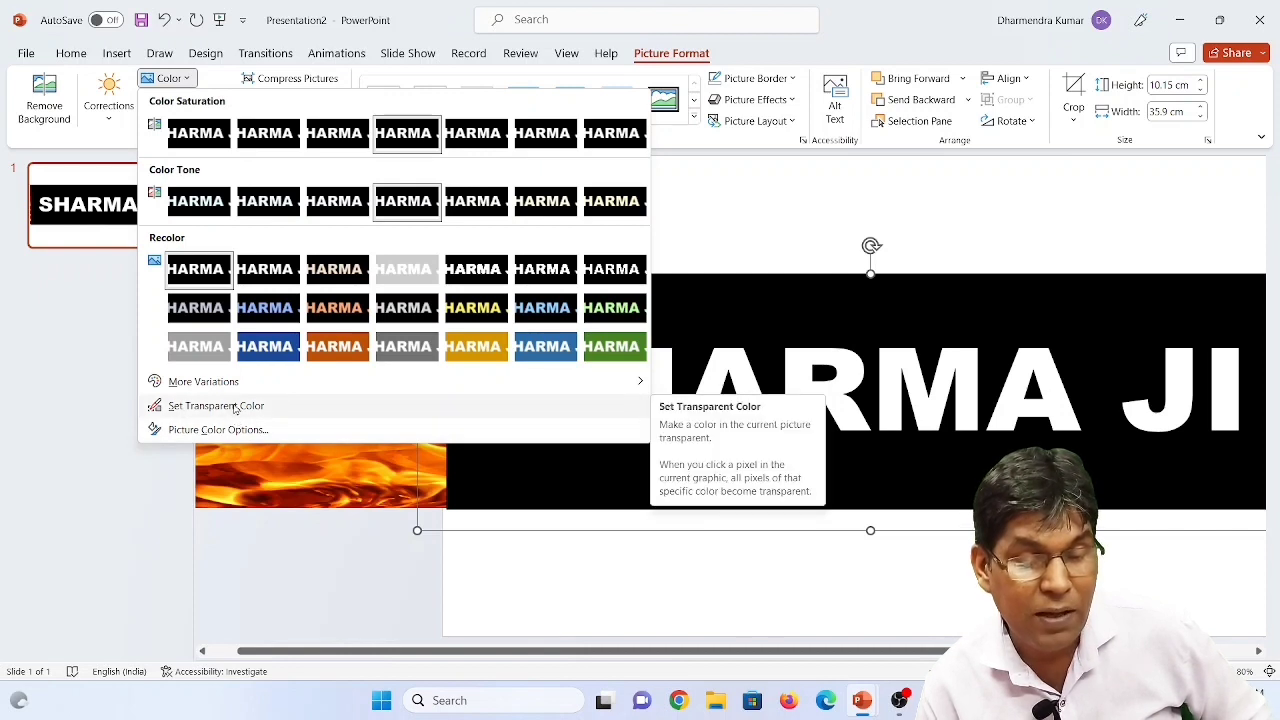
{"action": "left_click", "coordinate": [235, 406]}
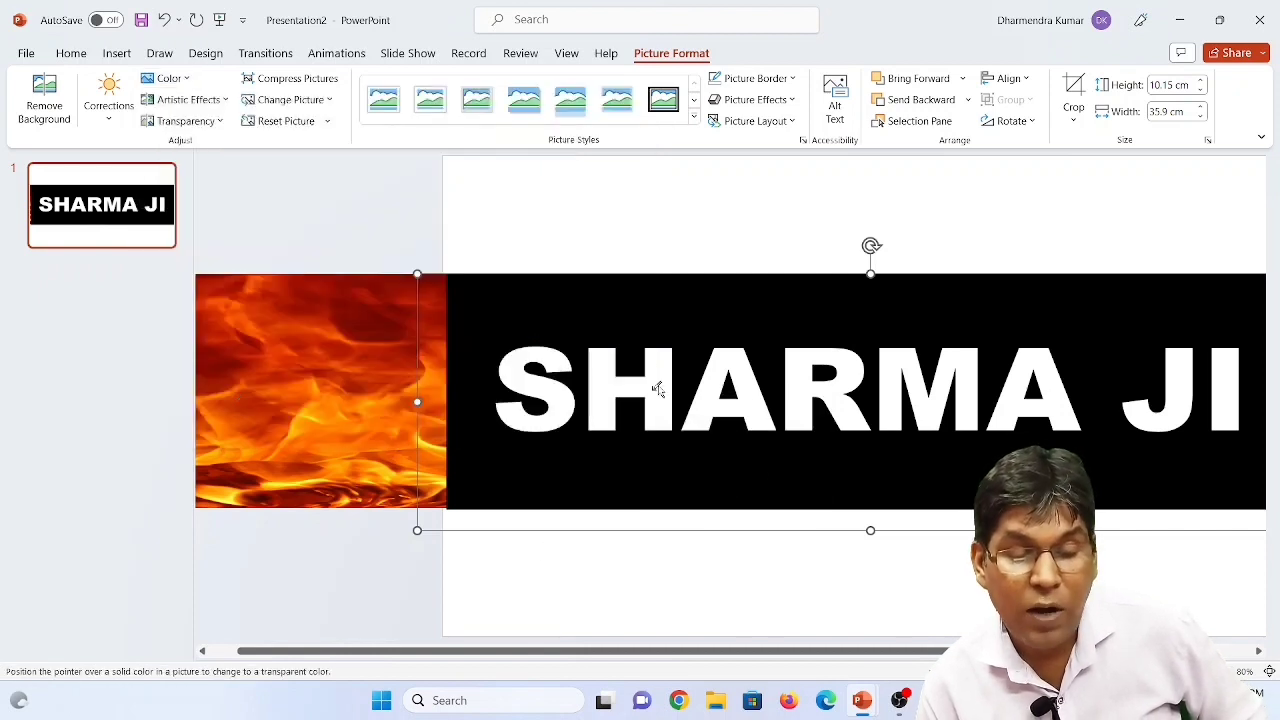
{"action": "left_click", "coordinate": [659, 383]}
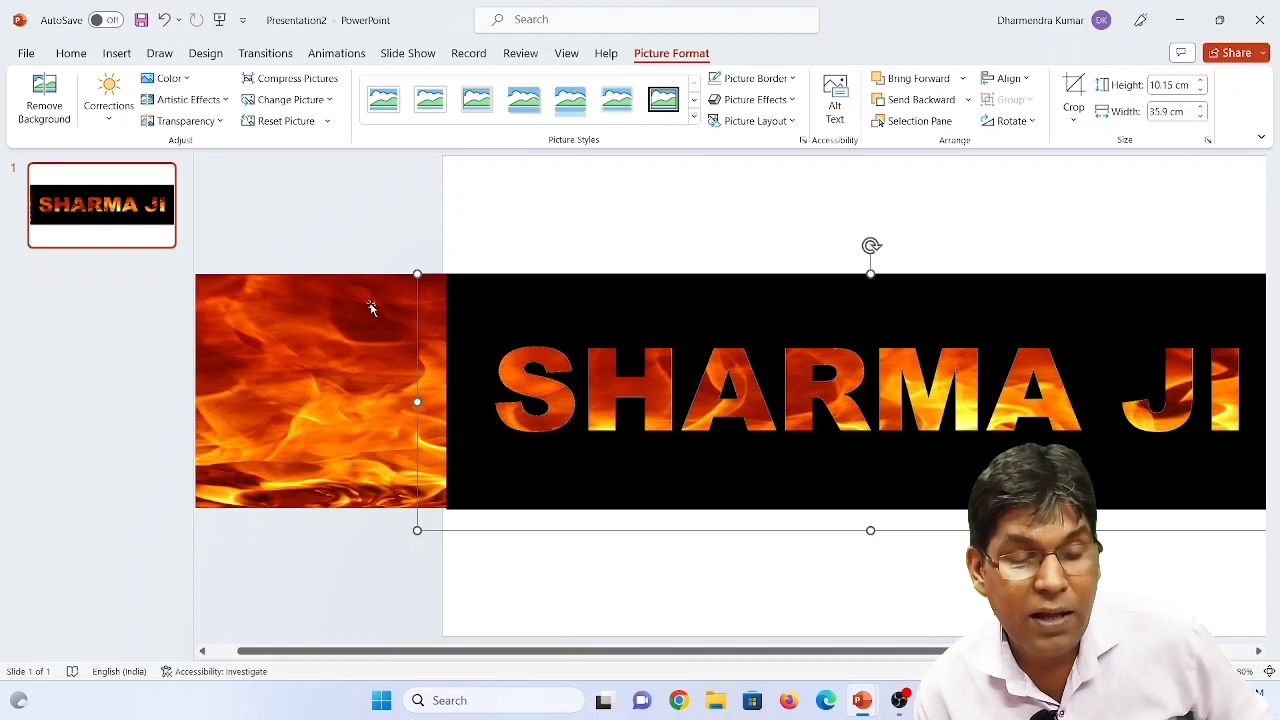
{"action": "left_click", "coordinate": [309, 312]}
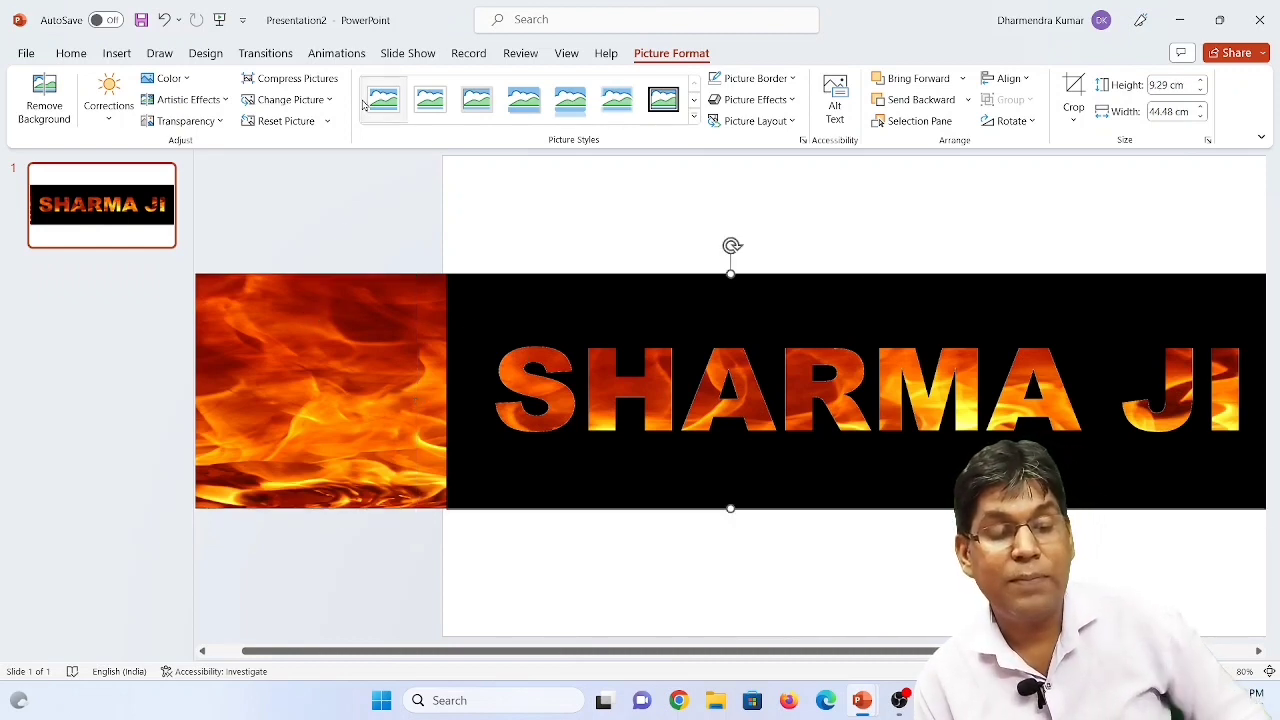
Give the fire picture a Lines motion path with the direction set to Right.
{"action": "left_click", "coordinate": [345, 56]}
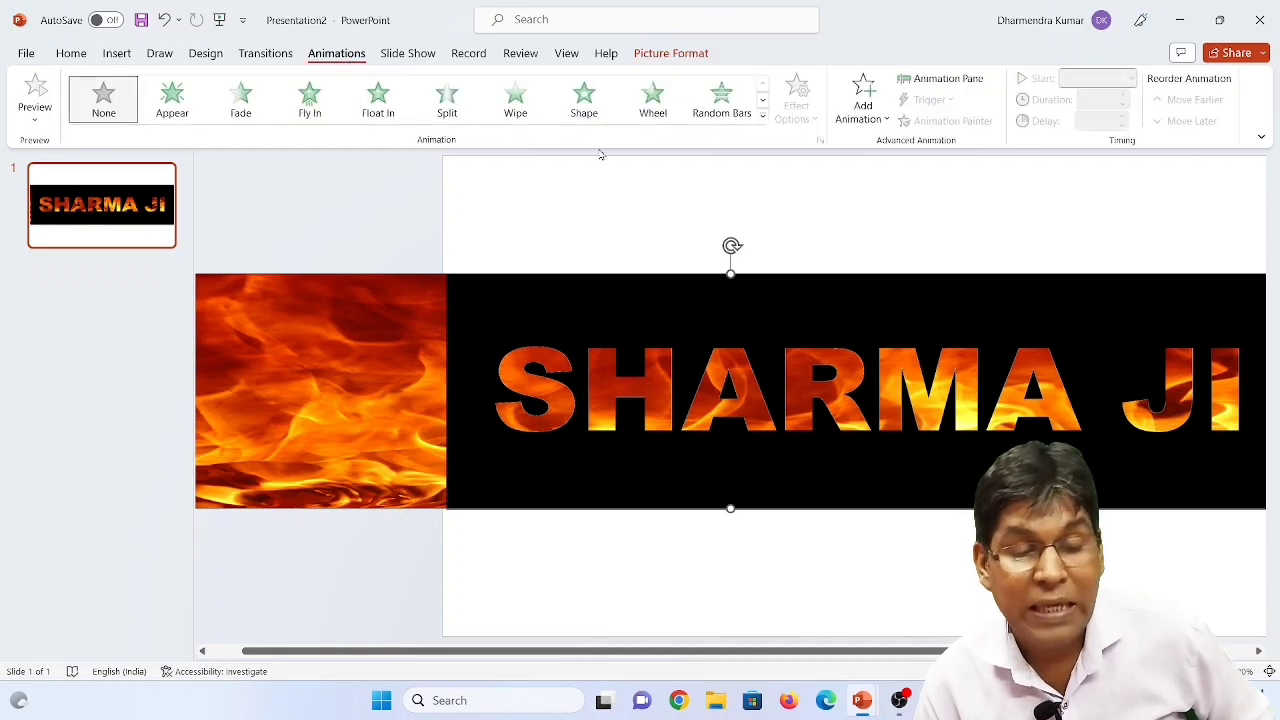
{"action": "left_click", "coordinate": [763, 118]}
{"action": "scroll", "coordinate": [762, 400], "scroll_direction": "down", "scroll_amount": 2}
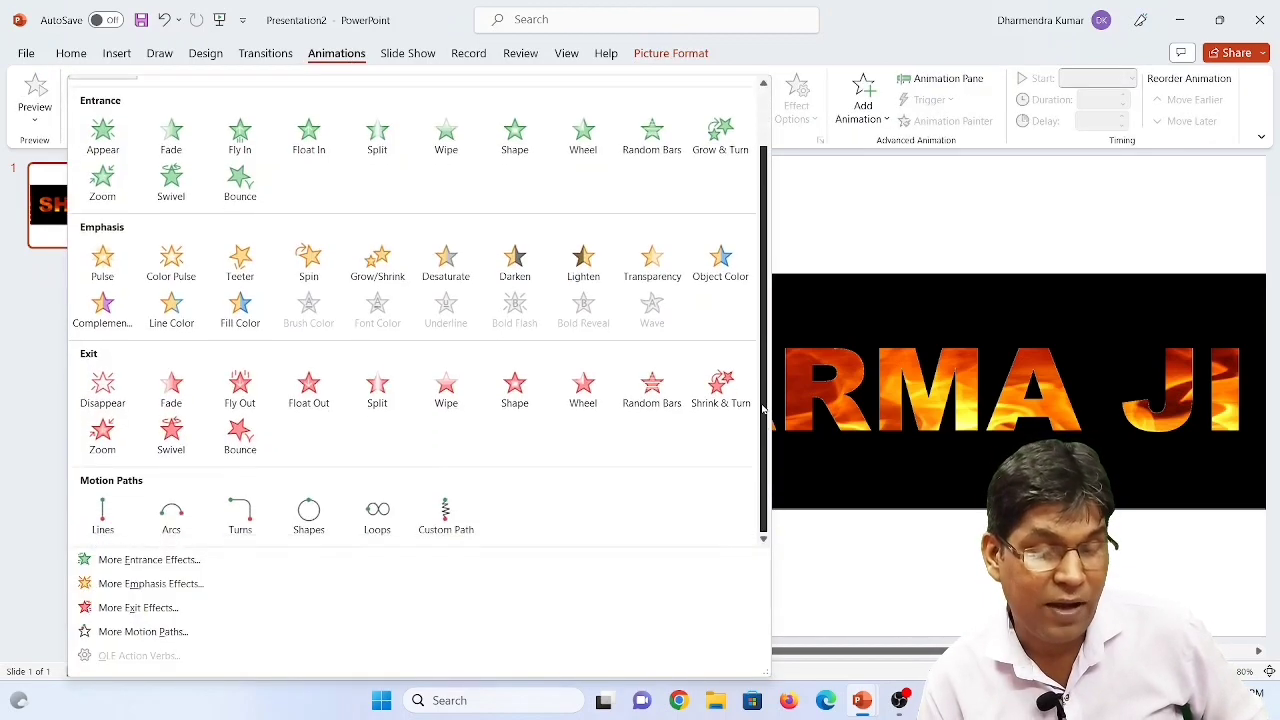
{"action": "left_click", "coordinate": [101, 518]}
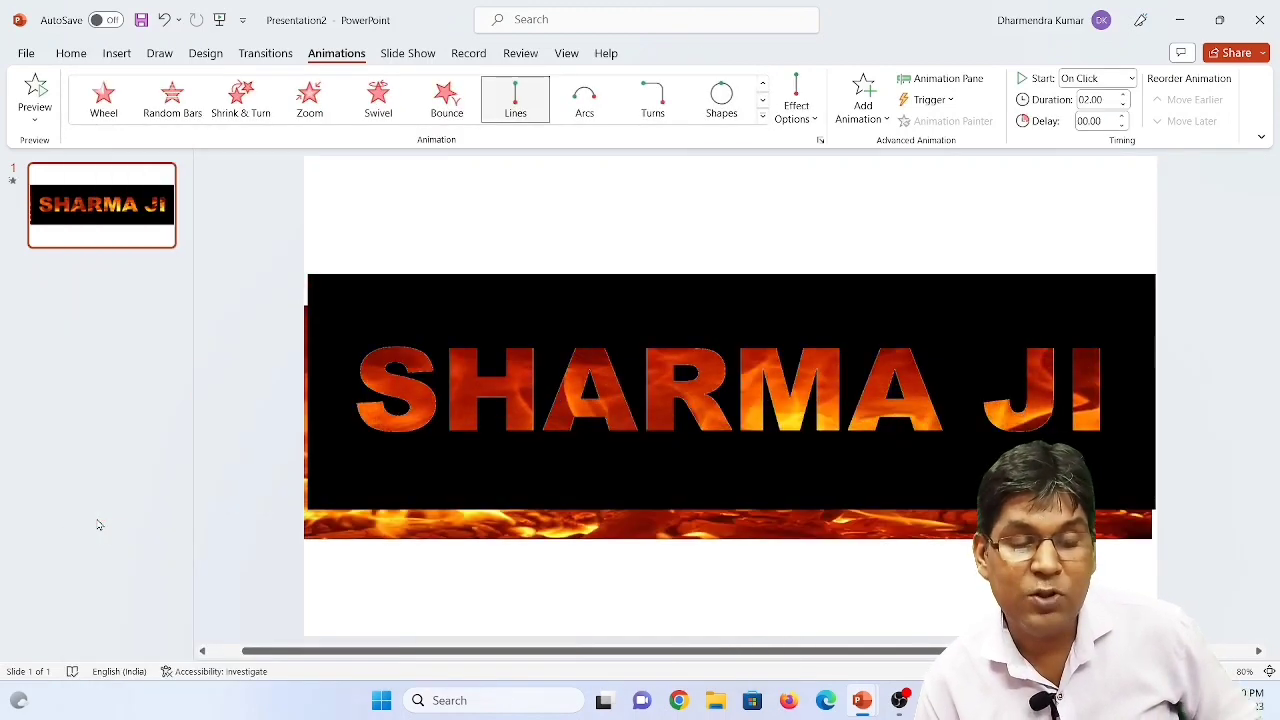
{"action": "left_click", "coordinate": [805, 112]}
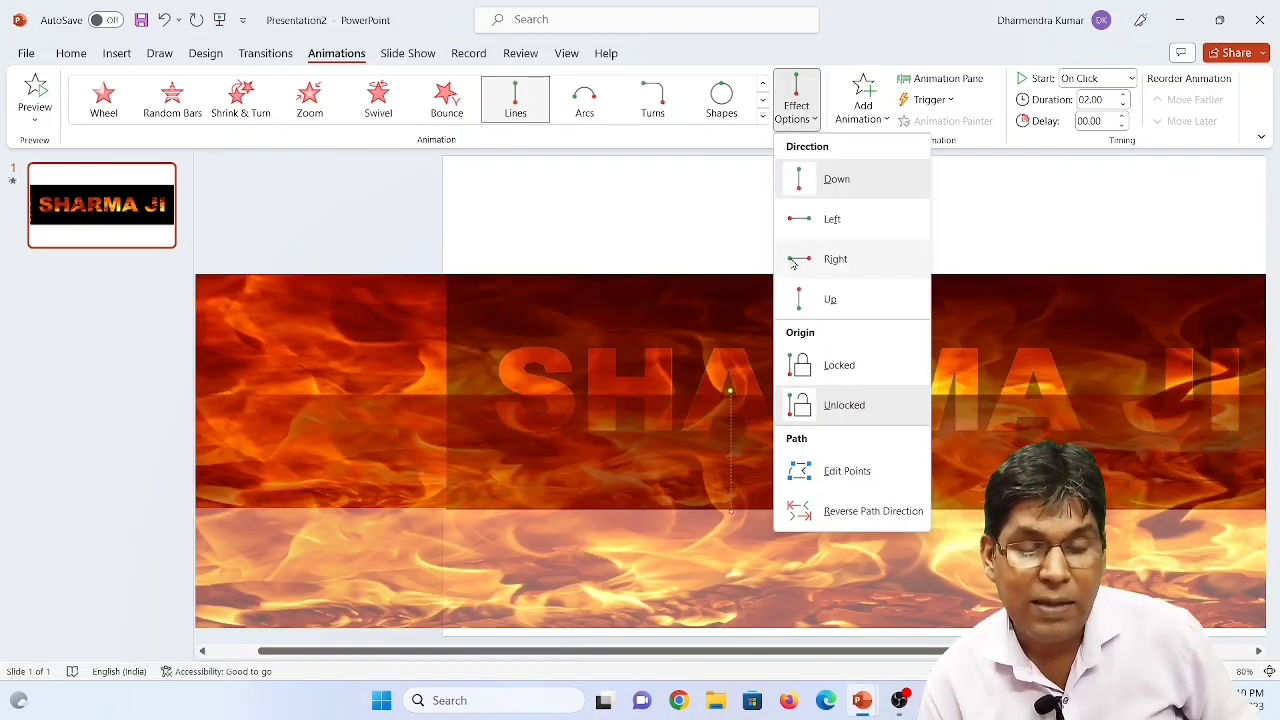
{"action": "left_click", "coordinate": [800, 266]}
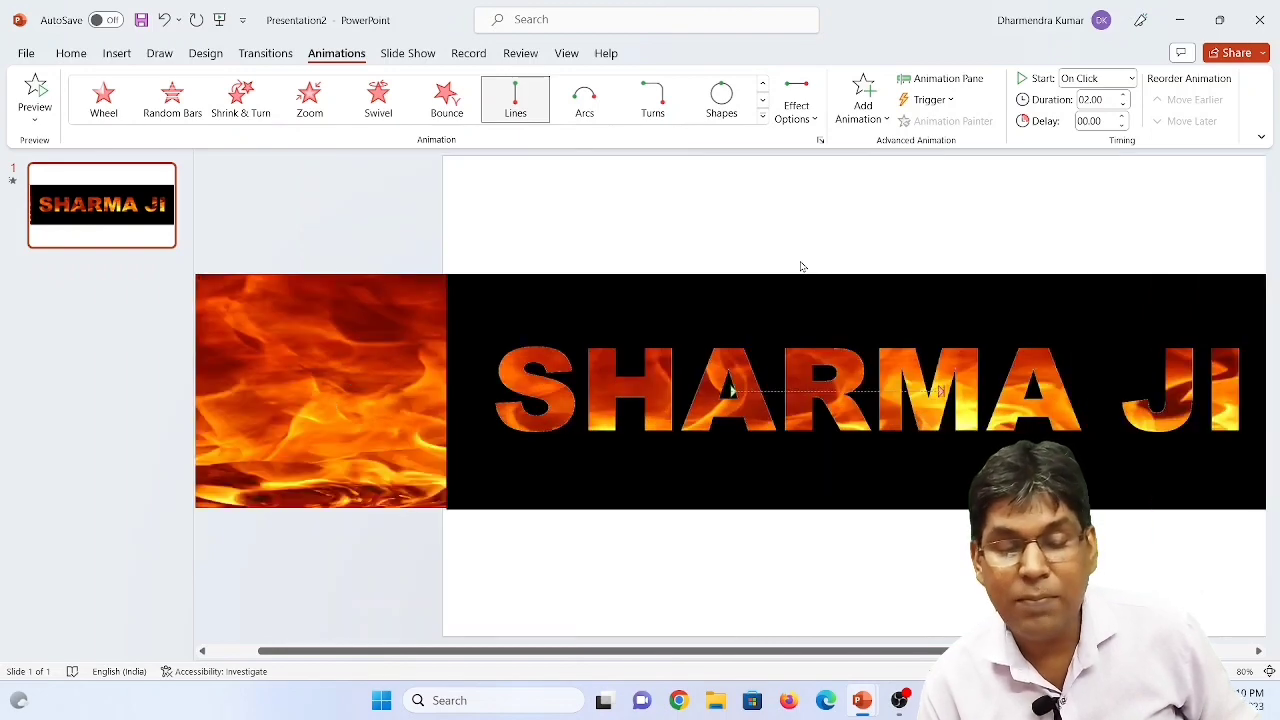
Turn off On Mouse Click so the slide advances automatically after 00.00.
{"action": "left_click", "coordinate": [267, 55]}
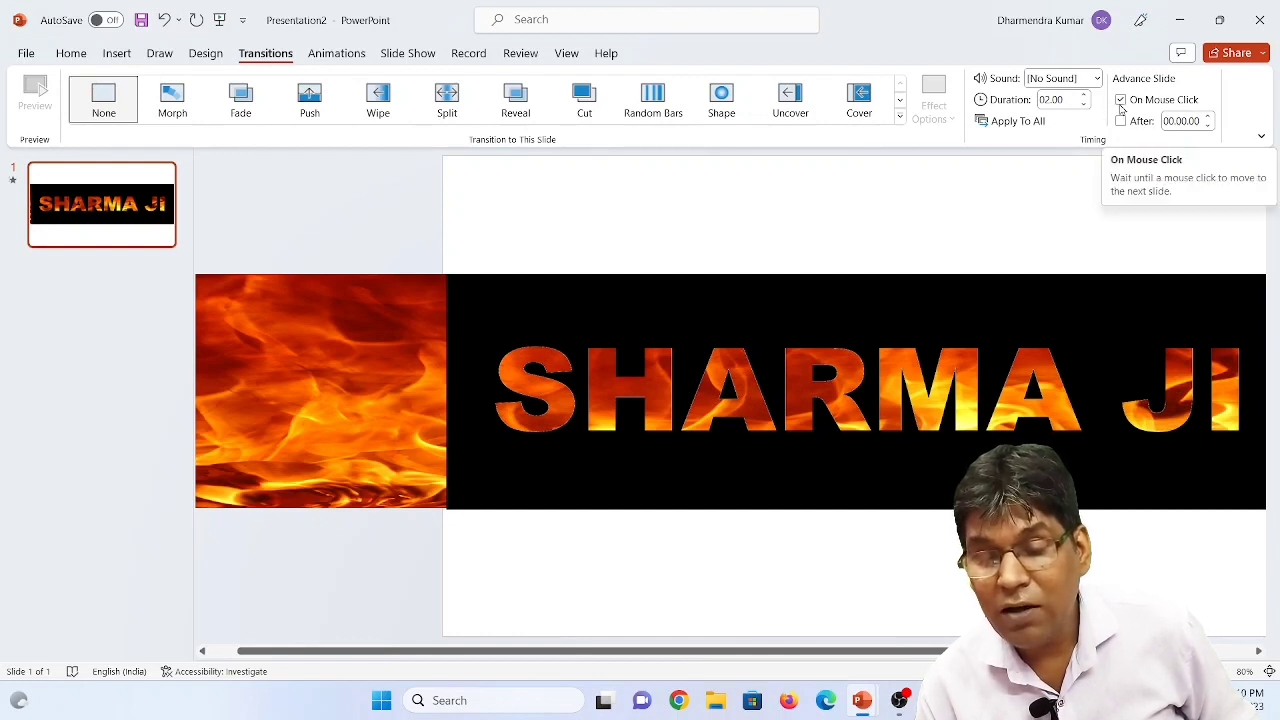
{"action": "left_click", "coordinate": [1121, 101]}
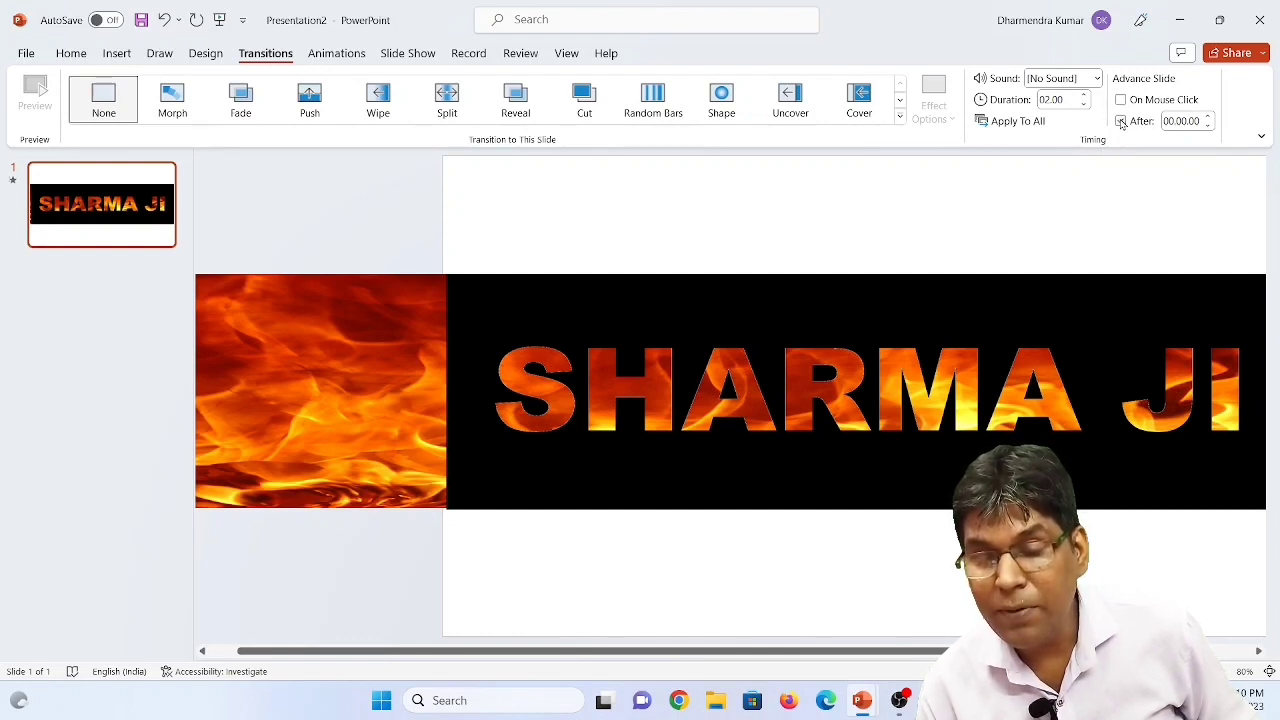
{"action": "left_click", "coordinate": [1025, 124]}
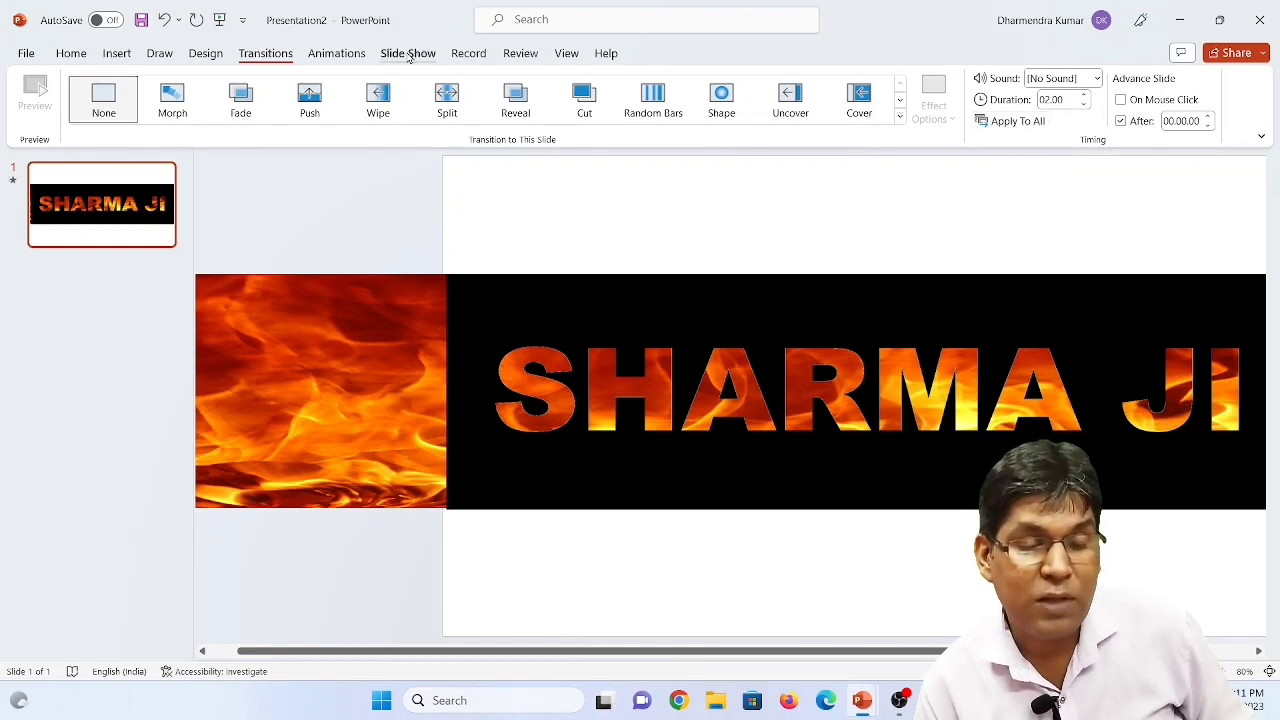
{"action": "left_click", "coordinate": [408, 55]}
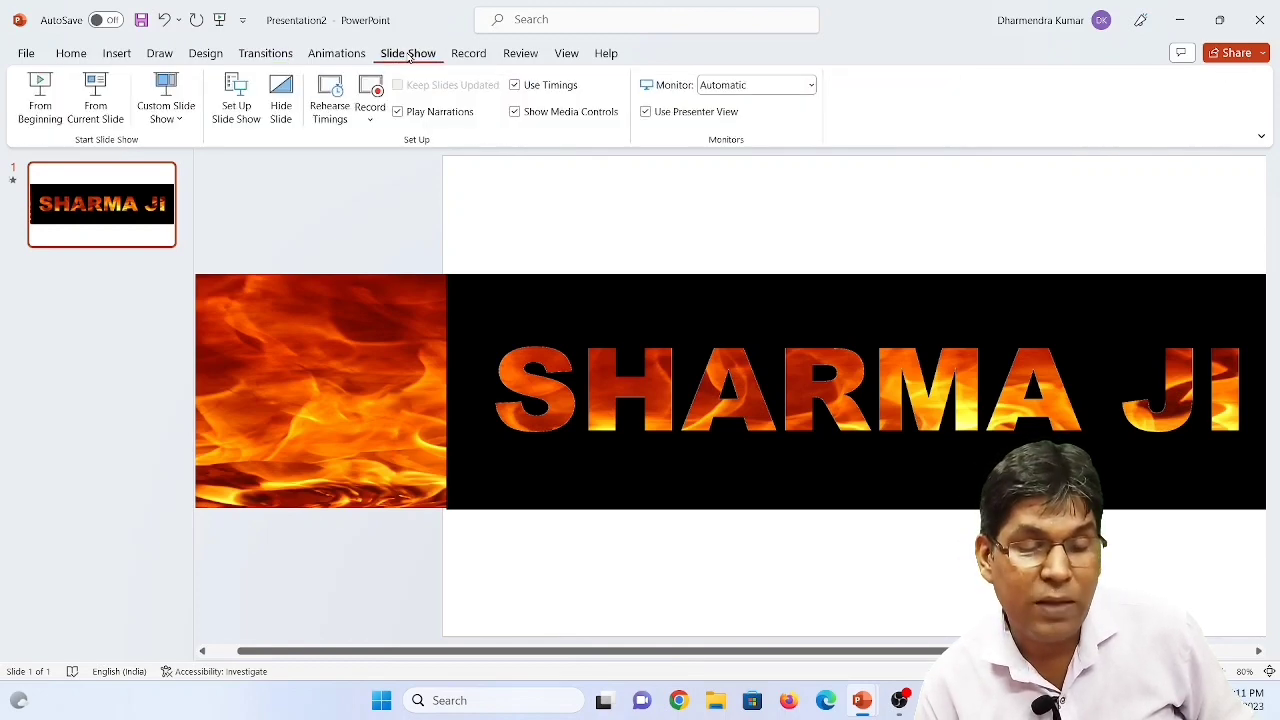
Set the show to loop continuously until Esc and start it full-screen with F5.
{"action": "left_click", "coordinate": [241, 107]}
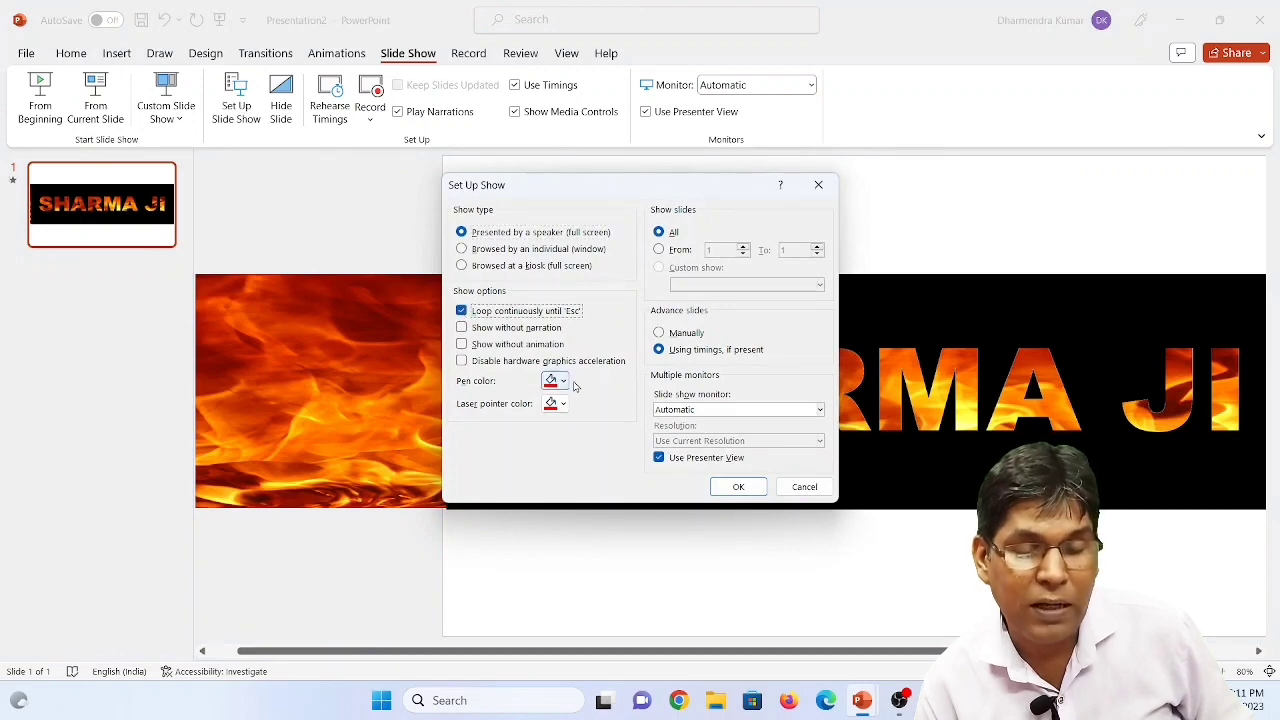
{"action": "left_click", "coordinate": [736, 487]}
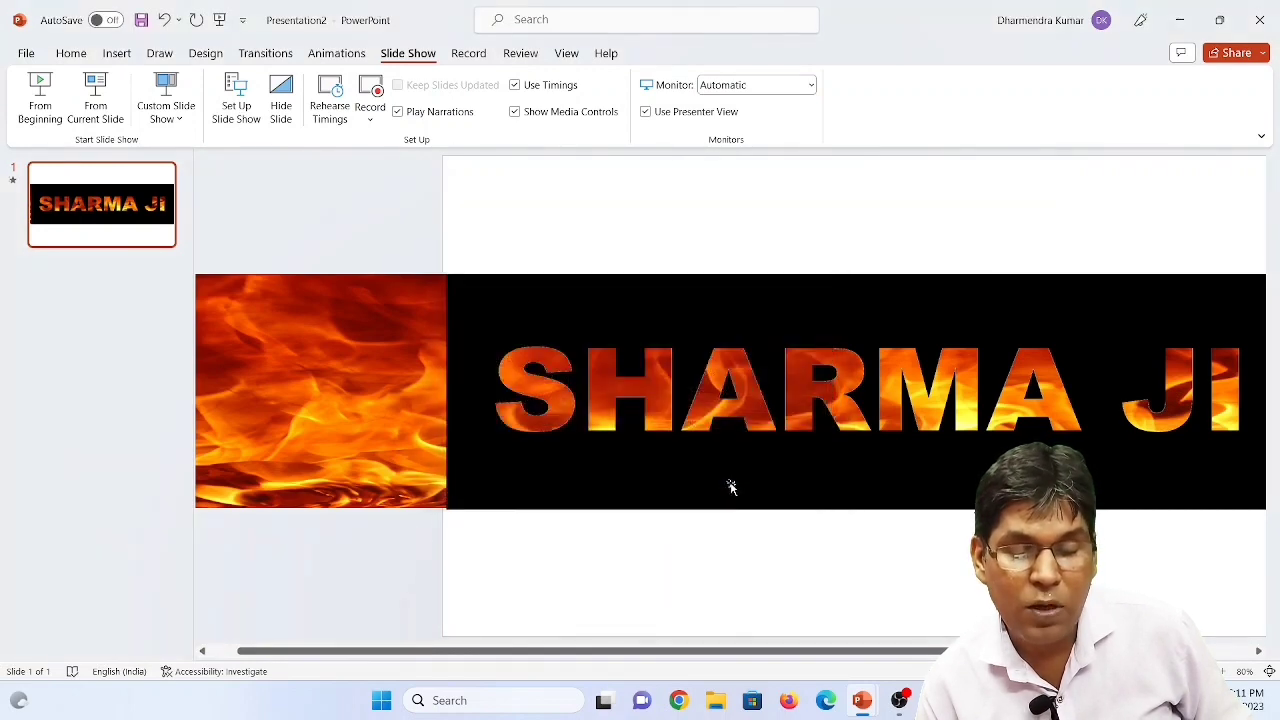
{"action": "left_click", "coordinate": [1020, 375]}
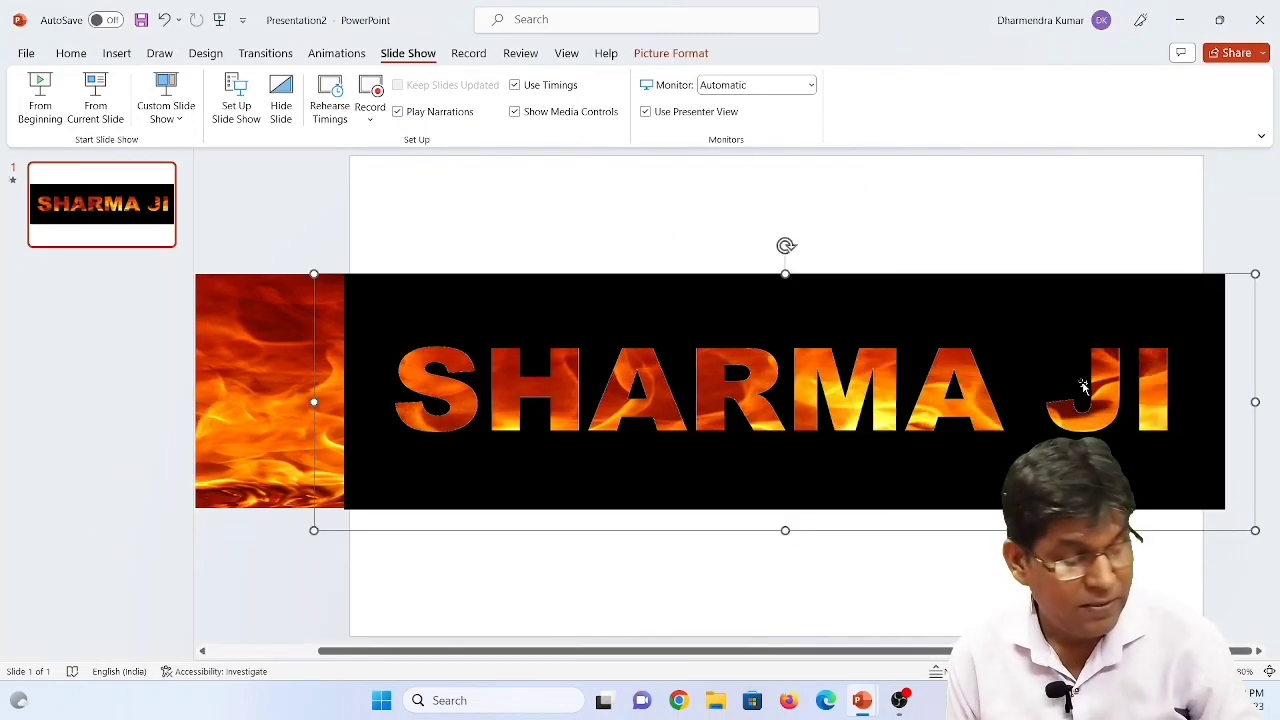
{"action": "left_click", "coordinate": [1080, 188]}
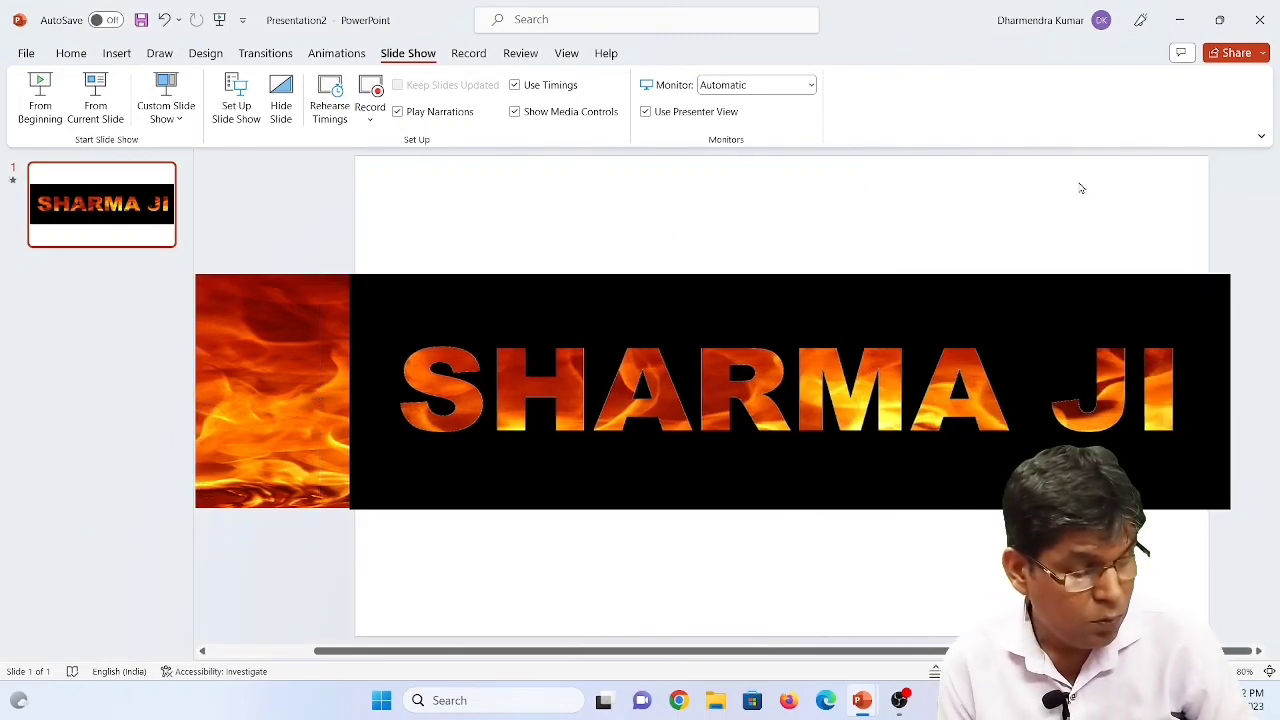
{"action": "key", "text": "F5"}
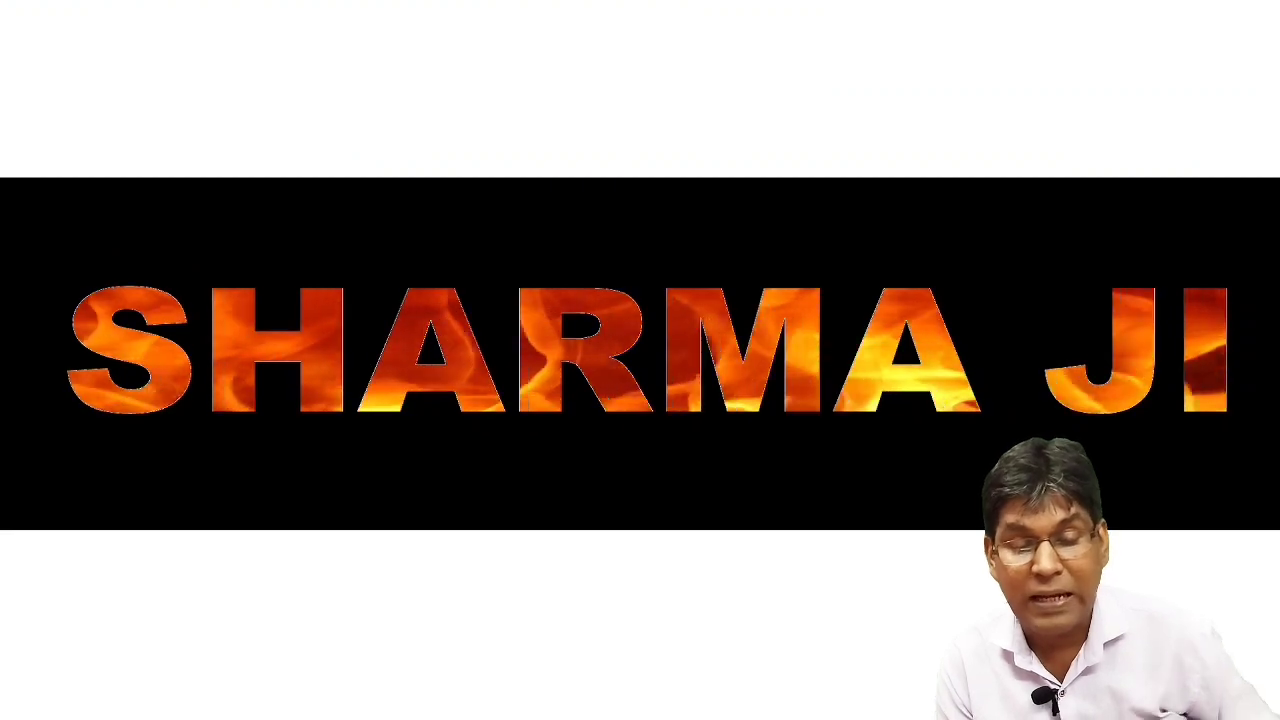